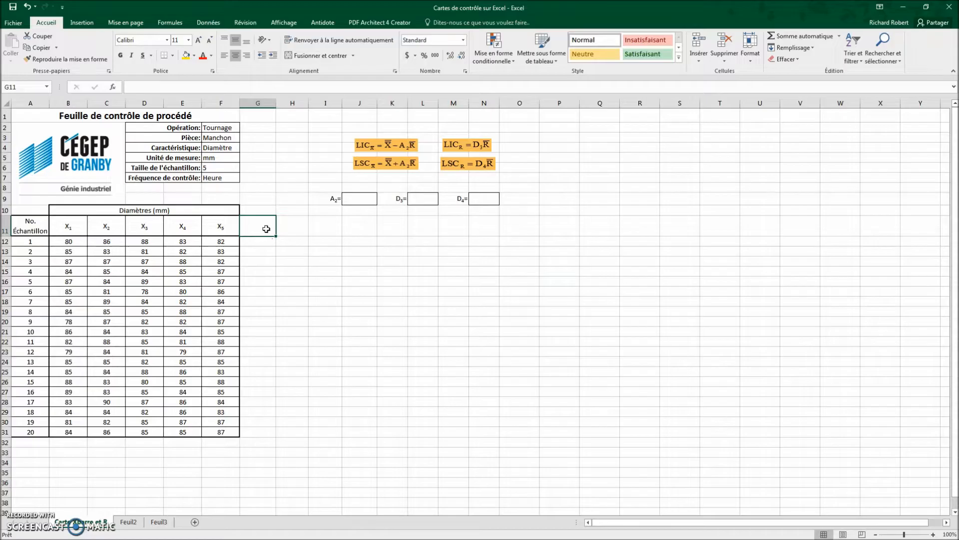
Step: Add the column headings "Moyennes" in G11 and "Étendues" in H11 beside the diameter table
double_click(266, 229)
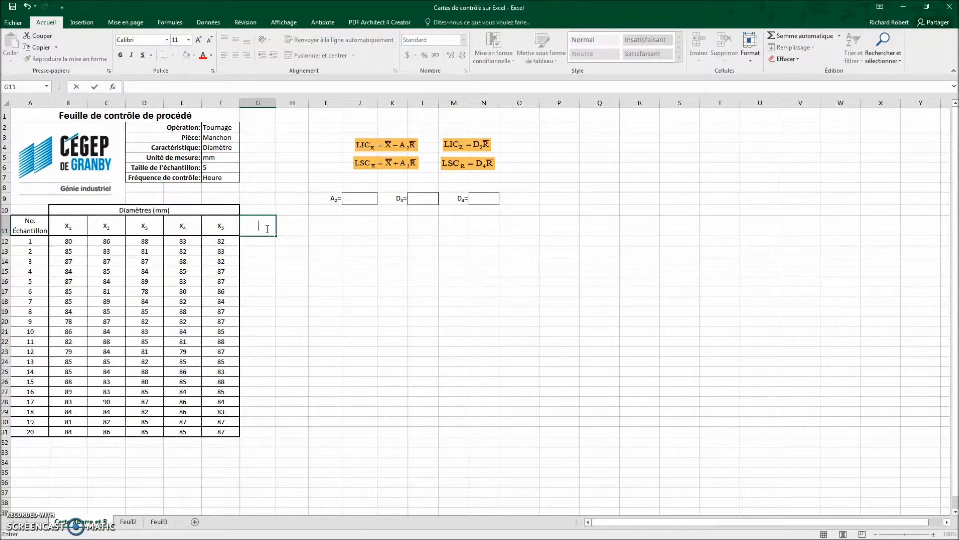
text(Moyennes)
key(Tab)
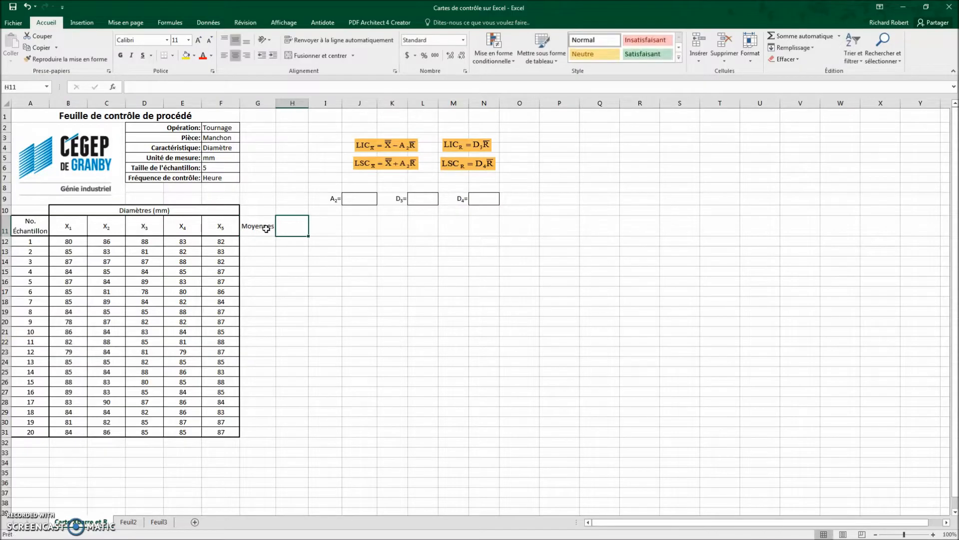
text(Ét)
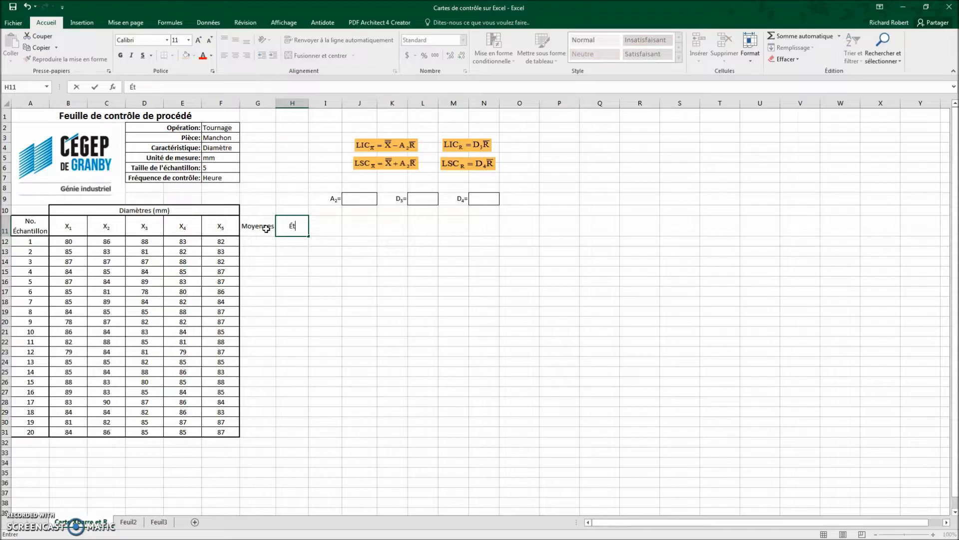
text(endues)
key(Return)
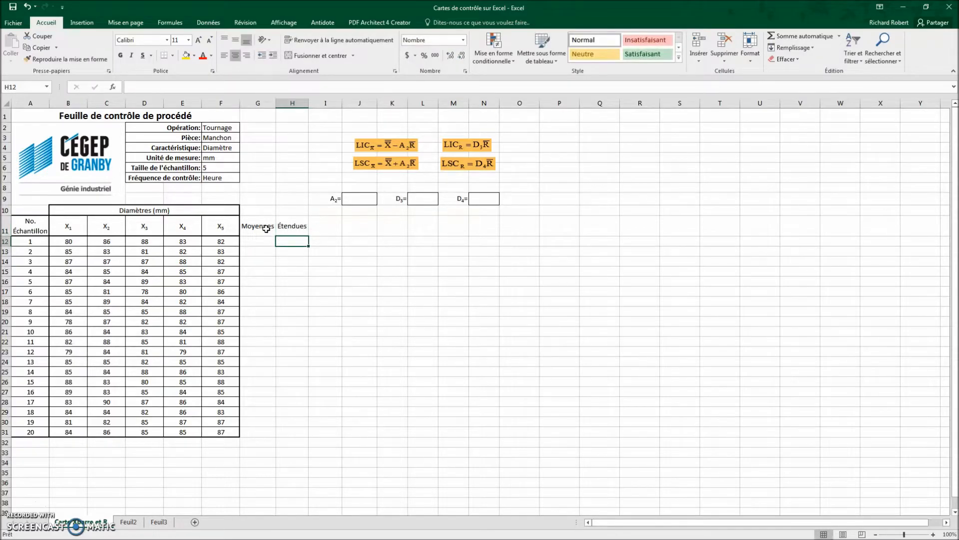
Step: Calculate the first sample's average in G12 with =MOYENNE(B12:F12) and fill the formula down to G31
key(Left)
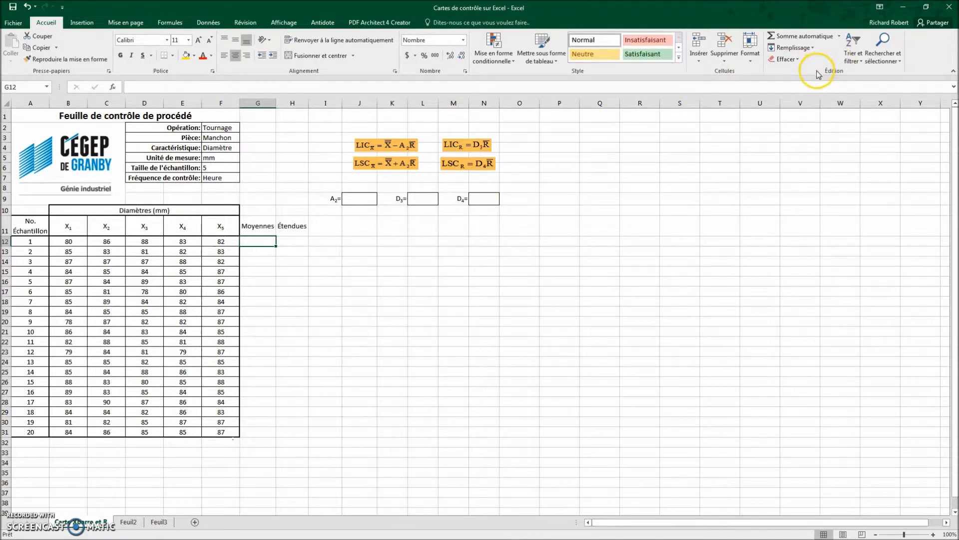
click(839, 36)
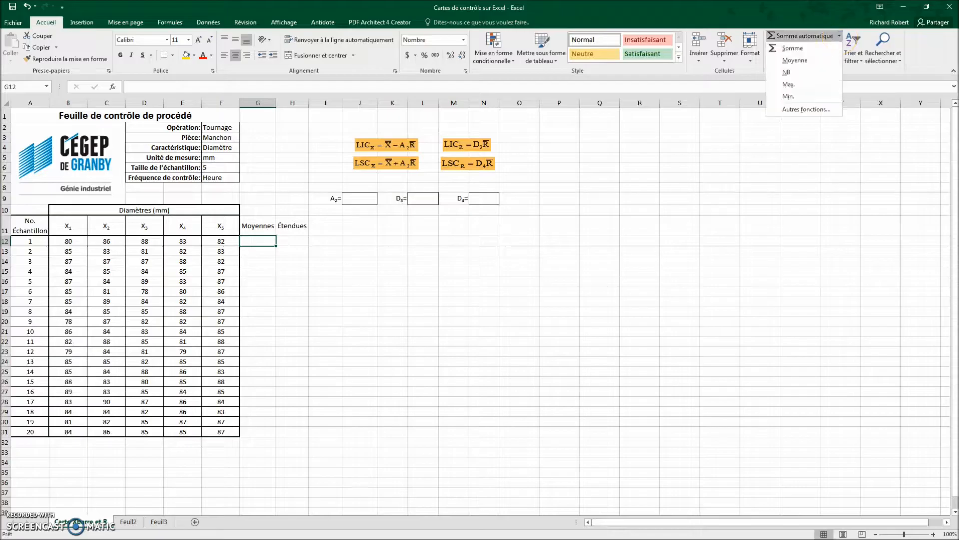
click(814, 64)
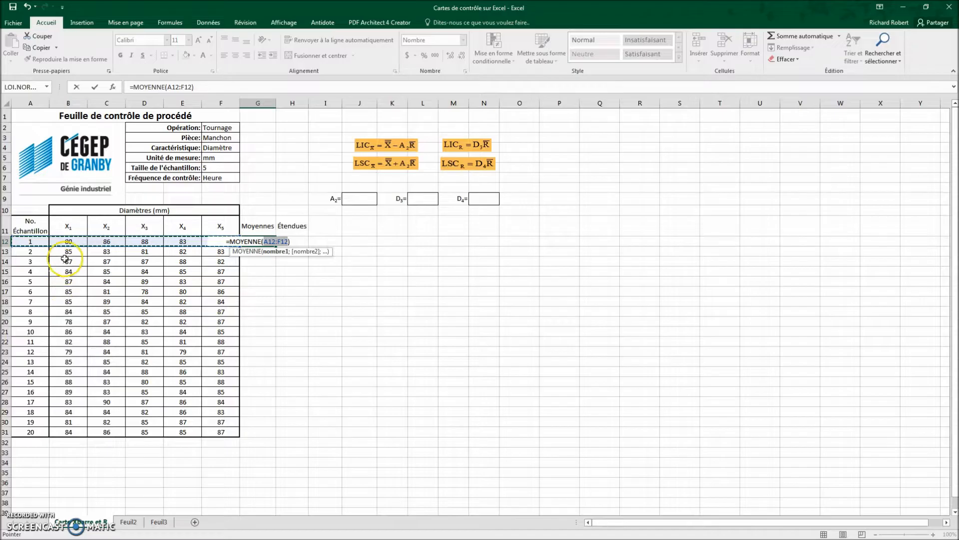
click(64, 240)
drag(64, 241, 210, 242)
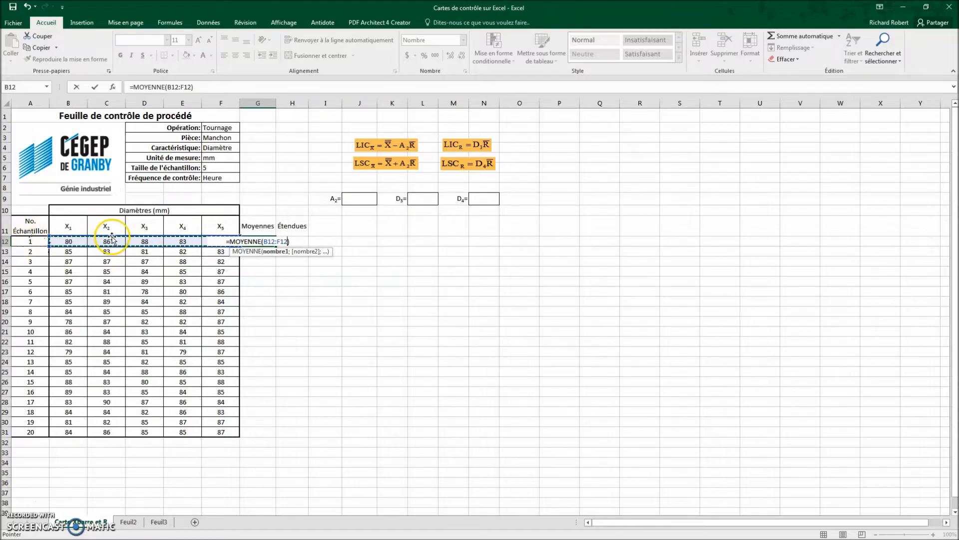
key(Return)
click(266, 241)
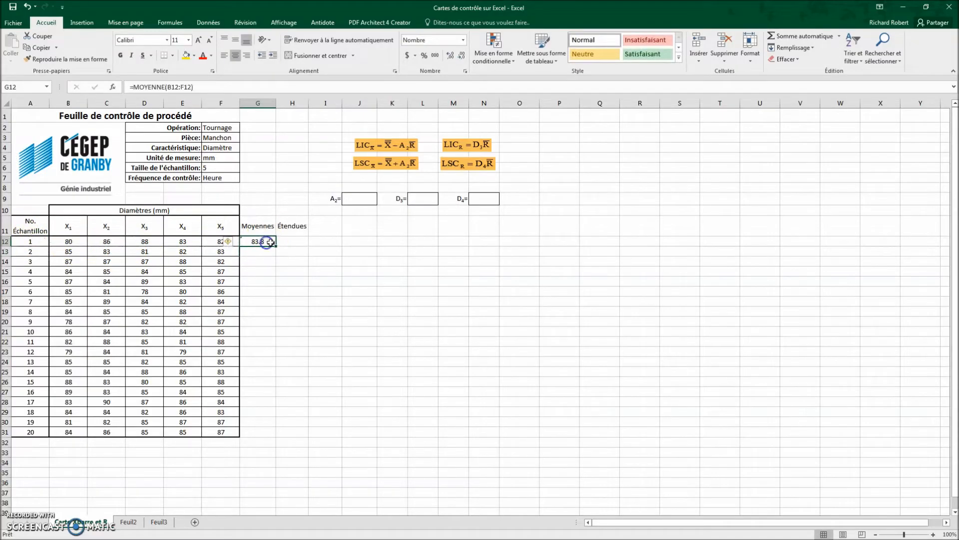
drag(275, 246, 265, 438)
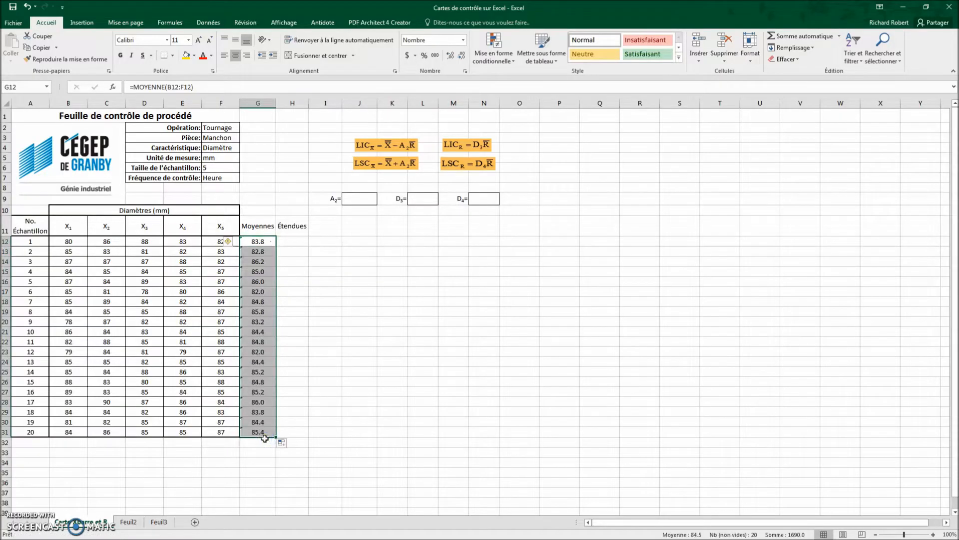
Step: Calculate the first sample's range in H12 with =MAX(B12:F12)-MIN(B12:F12) and fill the formula down to H31
click(290, 242)
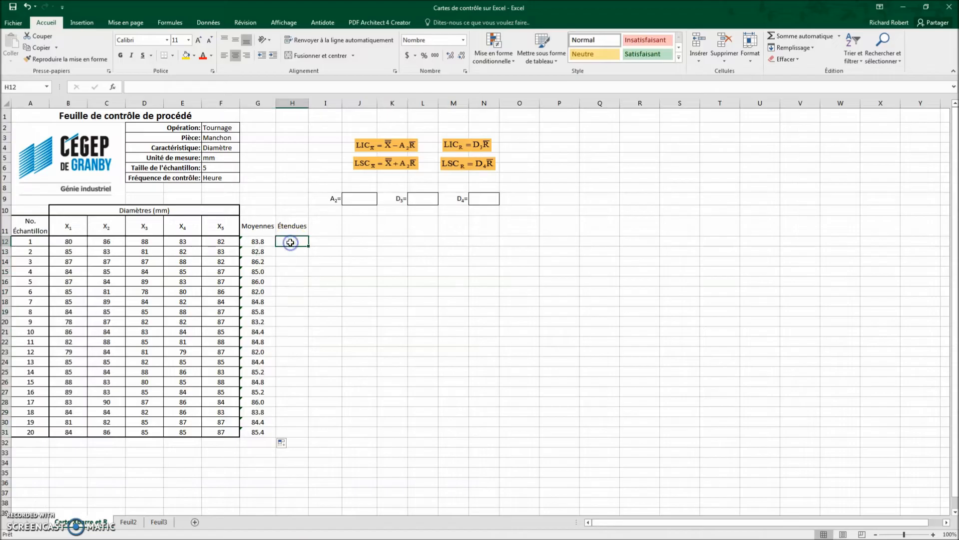
text(=ma)
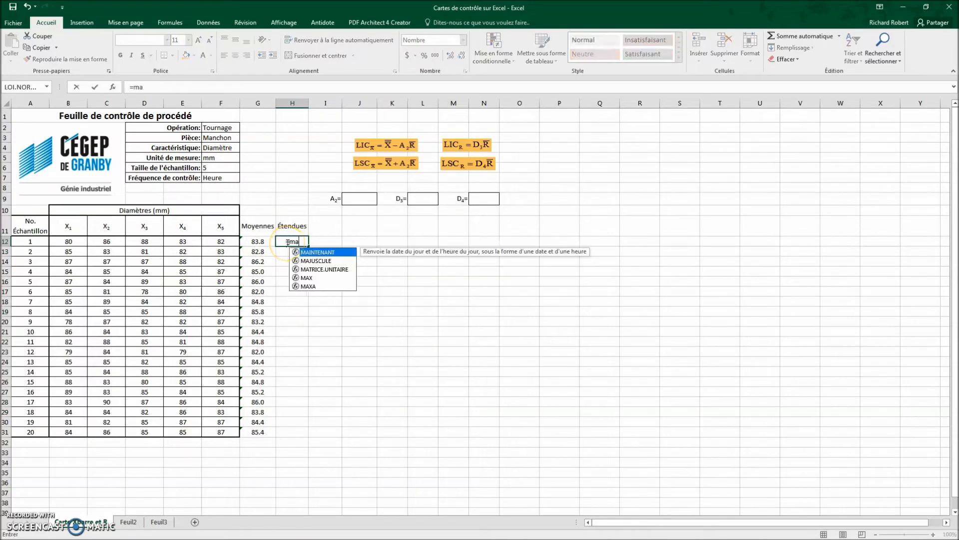
text(x()
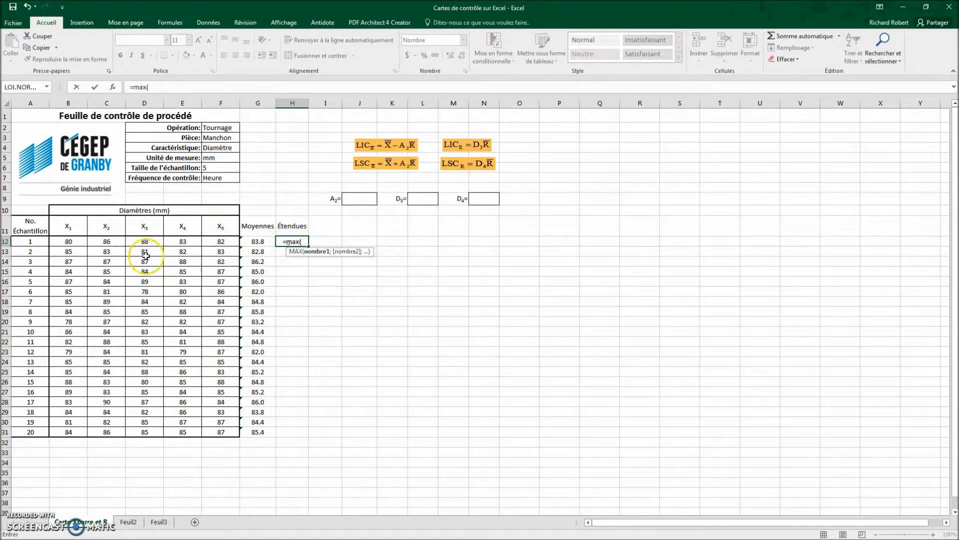
drag(69, 241, 217, 241)
text())
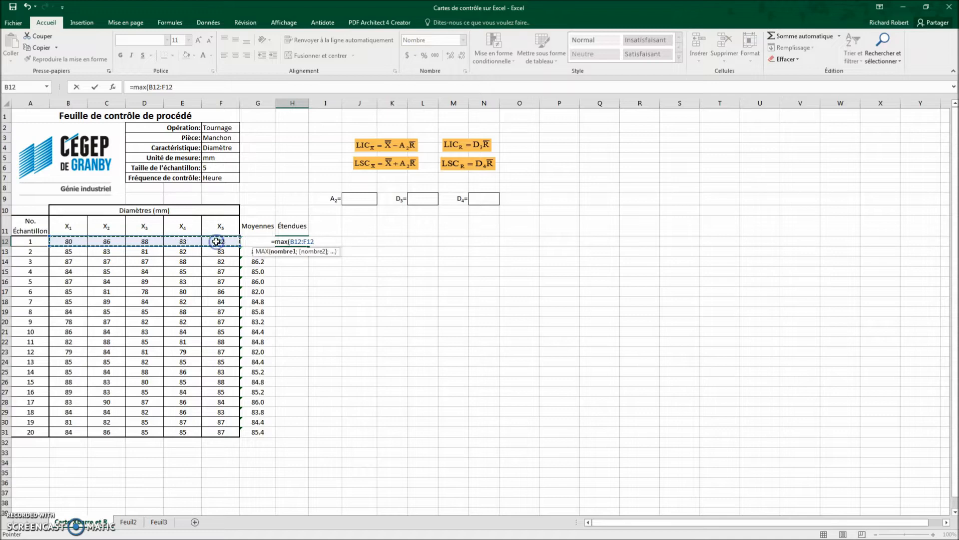
text(-min()
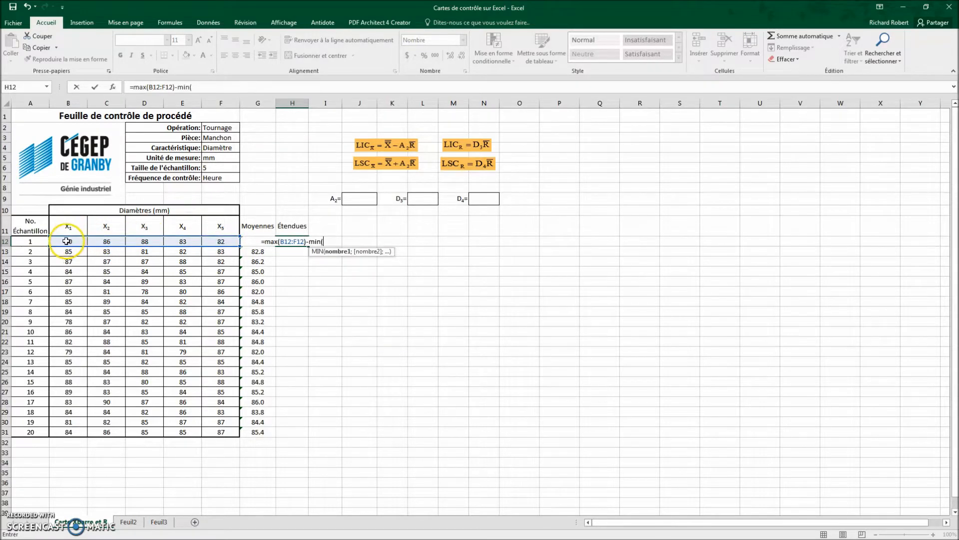
drag(68, 241, 212, 244)
text())
key(Return)
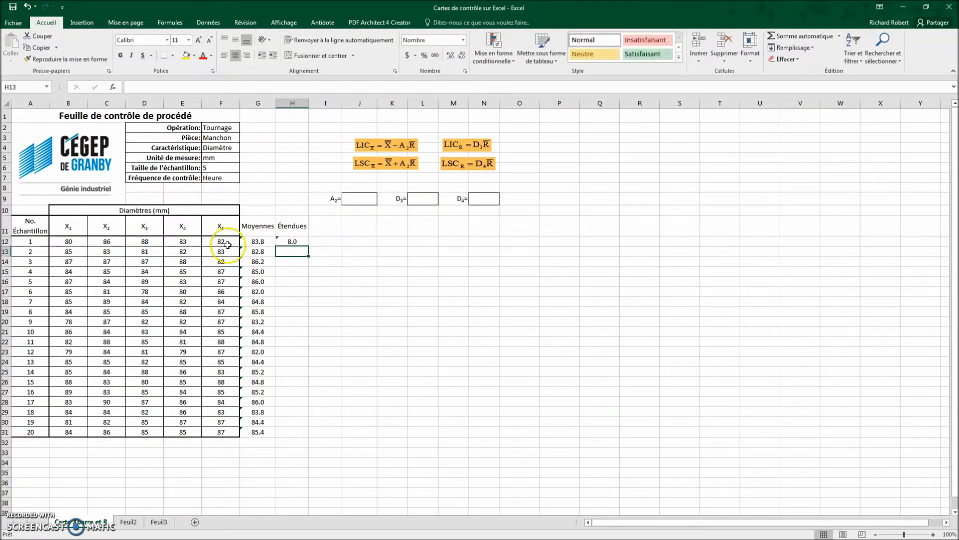
click(295, 240)
drag(309, 247, 309, 434)
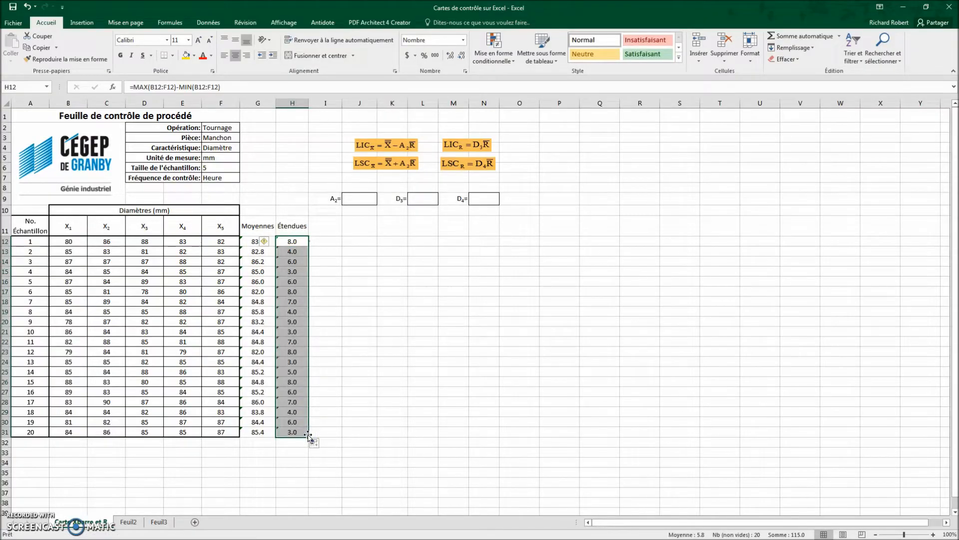
Step: Add the column heading "Moyenne globale" in cell I11
click(336, 228)
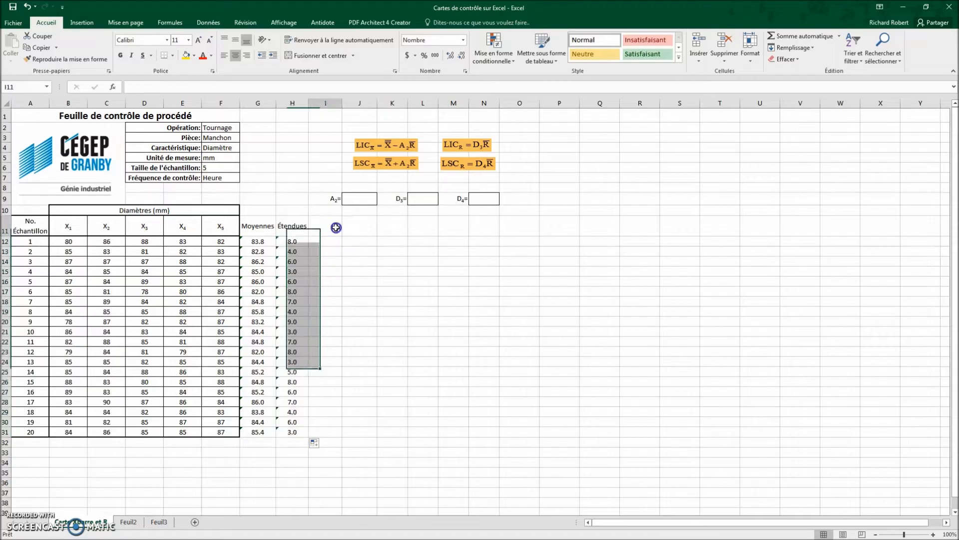
text(Mo)
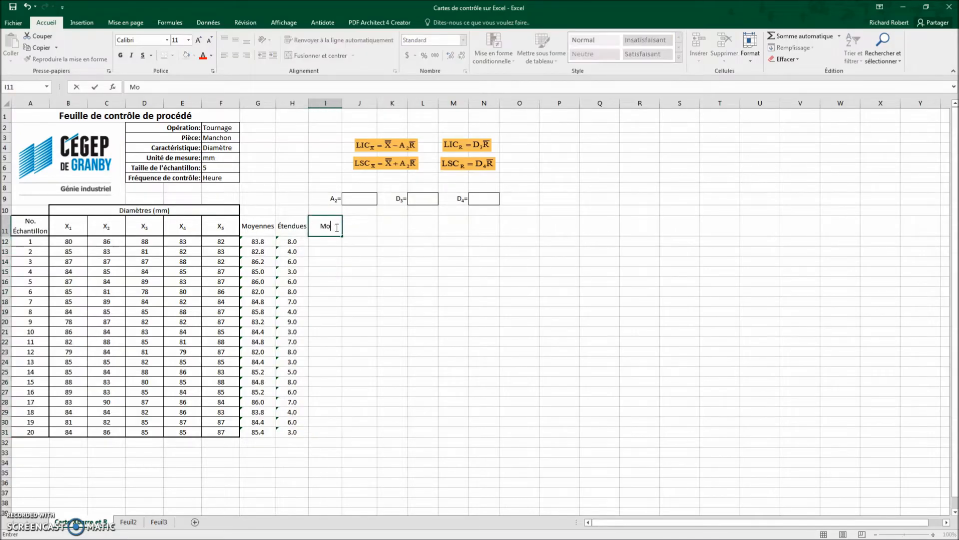
text(yenne globale)
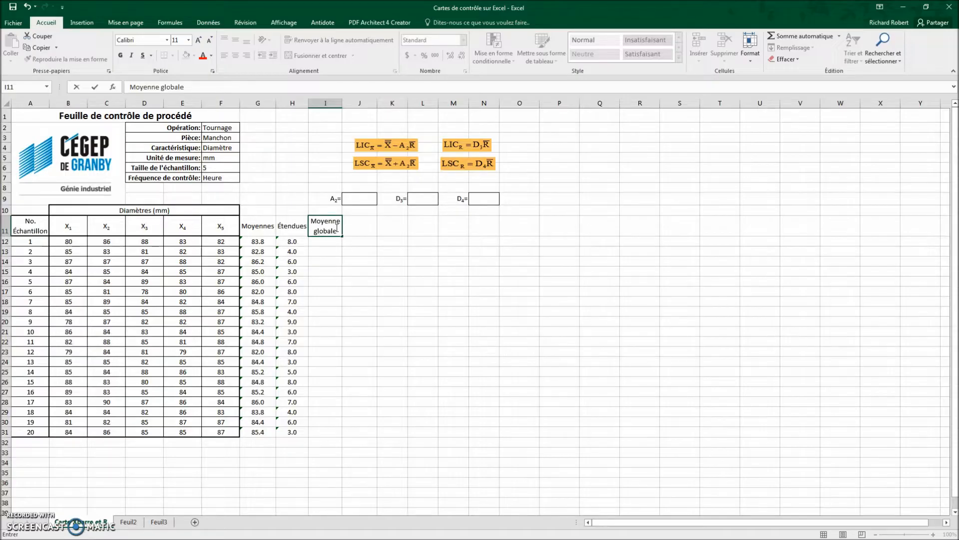
key(Return)
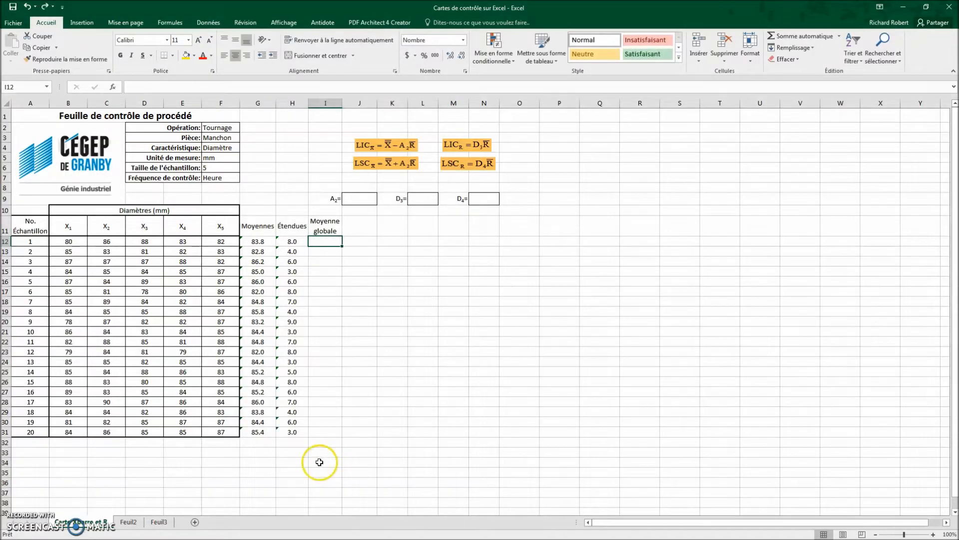
Step: Calculate the overall mean in I12 with =MOYENNE($G$12:$G$32) and fill the formula down to I32
click(839, 36)
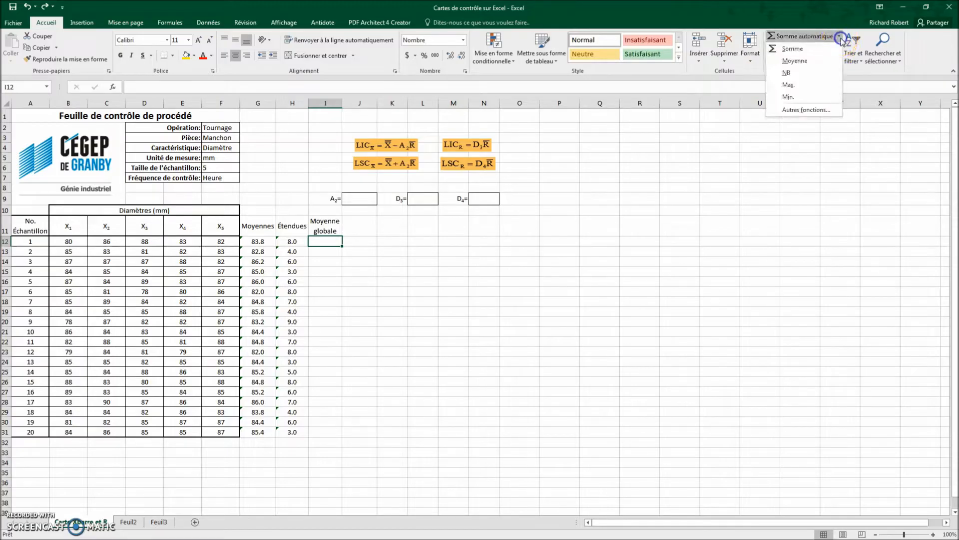
click(815, 62)
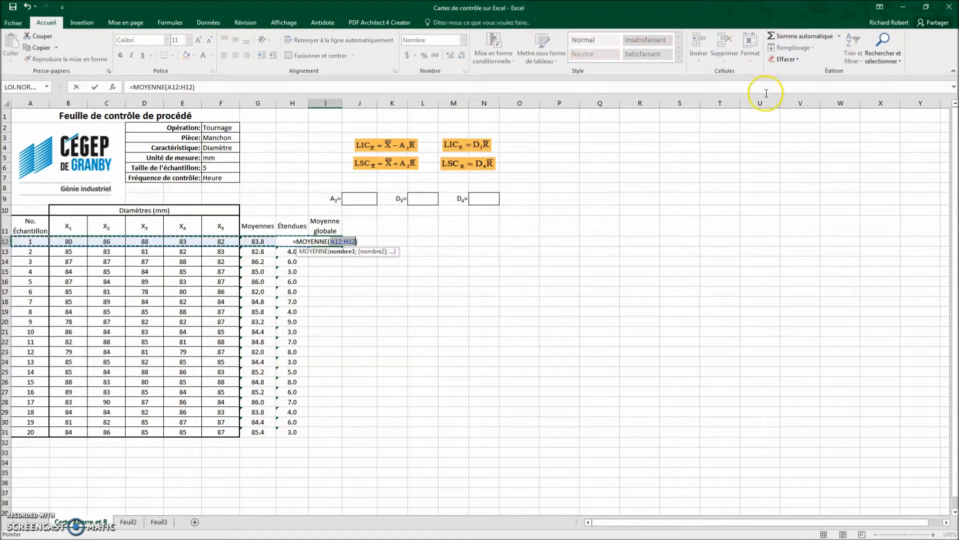
click(258, 241)
drag(258, 239, 256, 441)
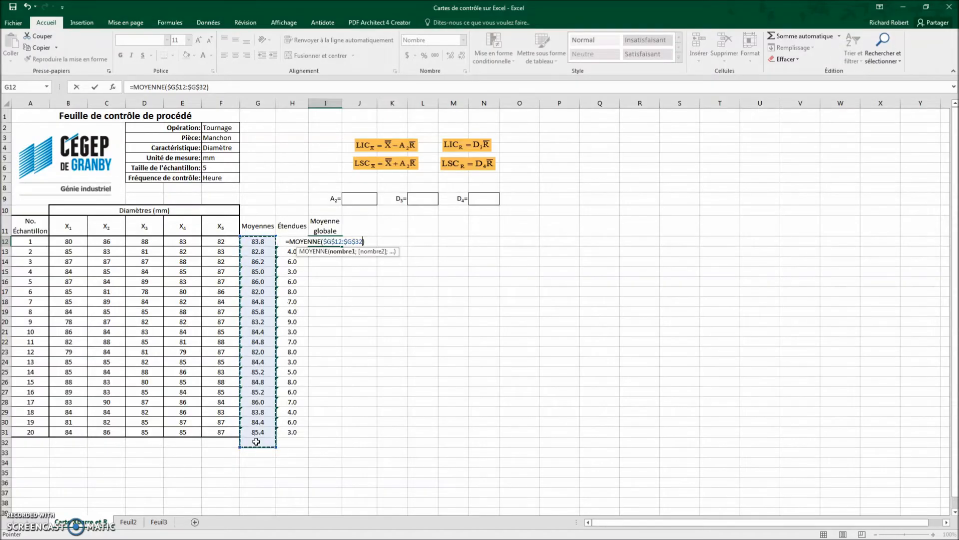
key(Return)
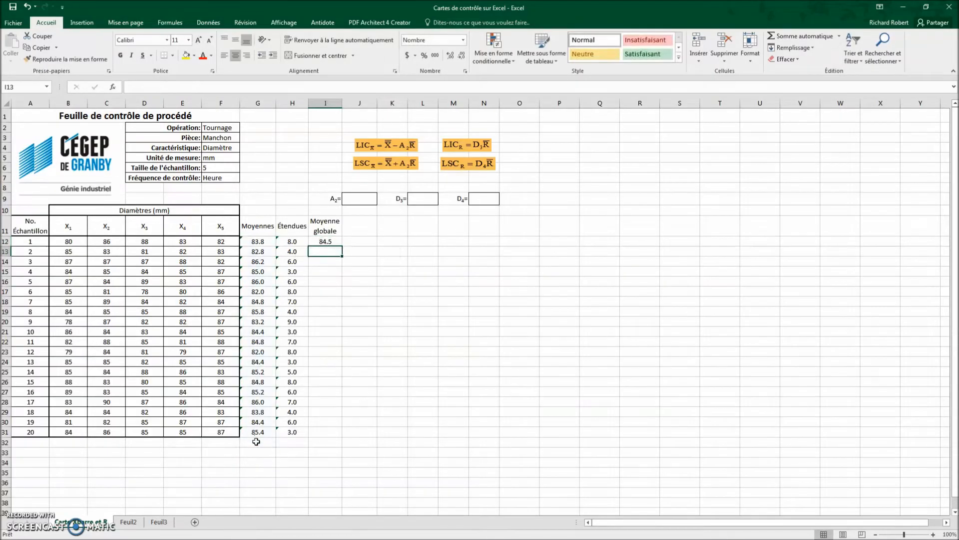
click(332, 240)
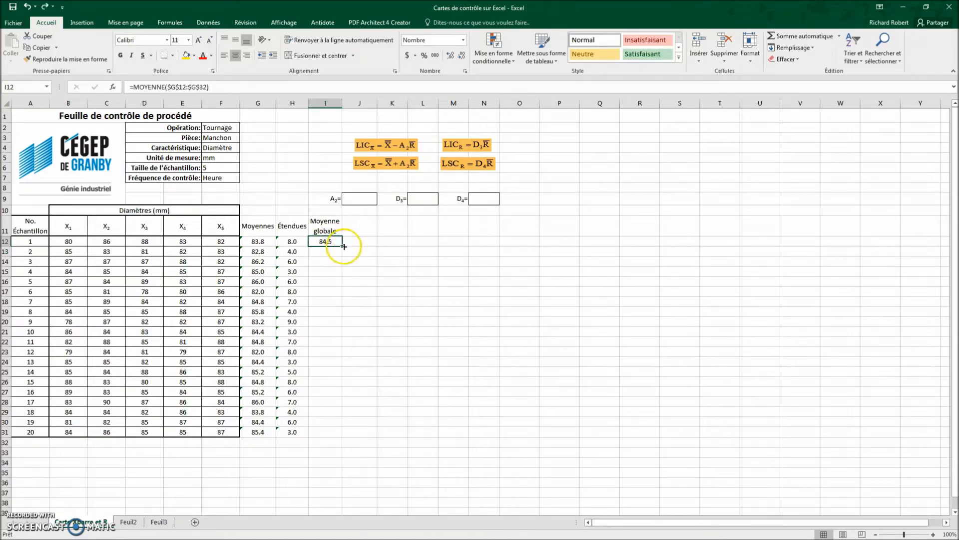
drag(341, 245, 339, 449)
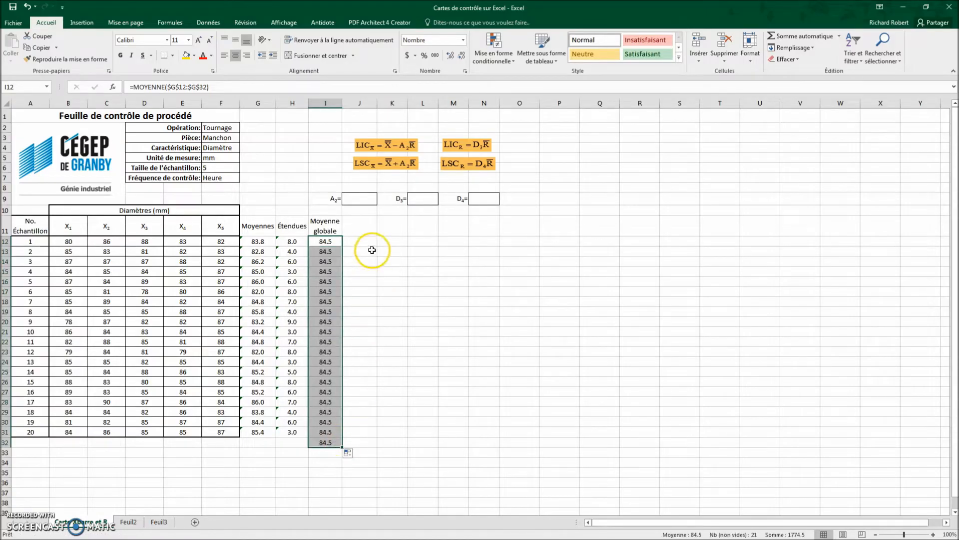
Step: Add the column heading "Étendue moyenne" in cell J11
click(366, 221)
text(Ét)
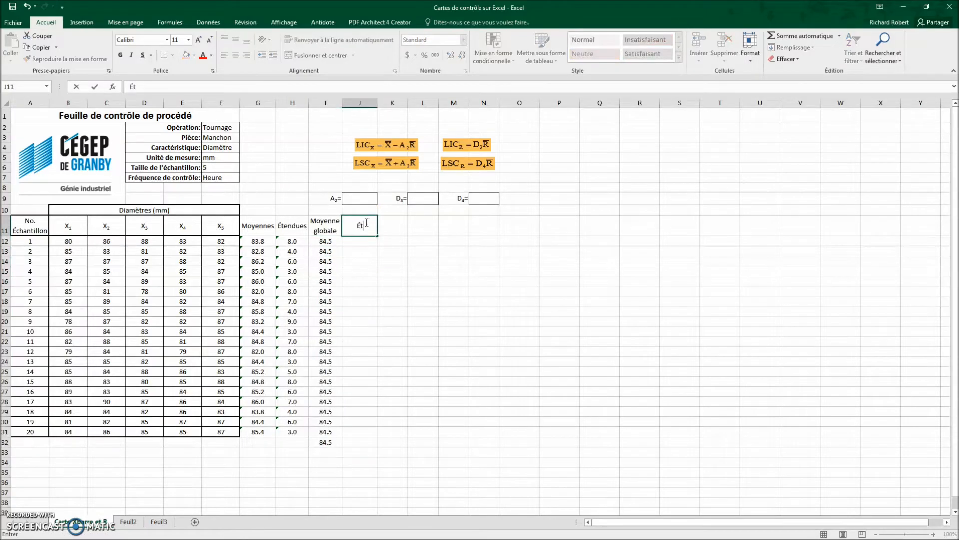
text(endue moyenne)
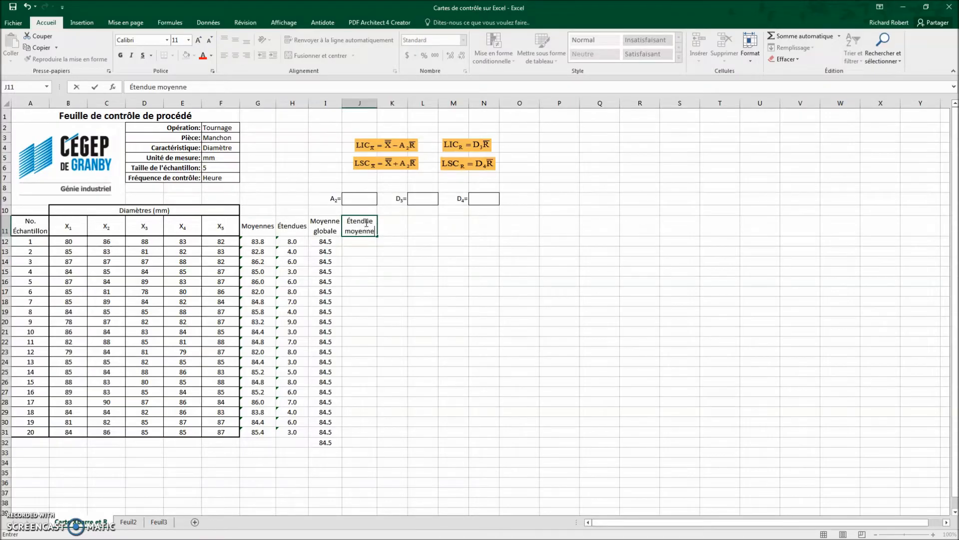
key(Return)
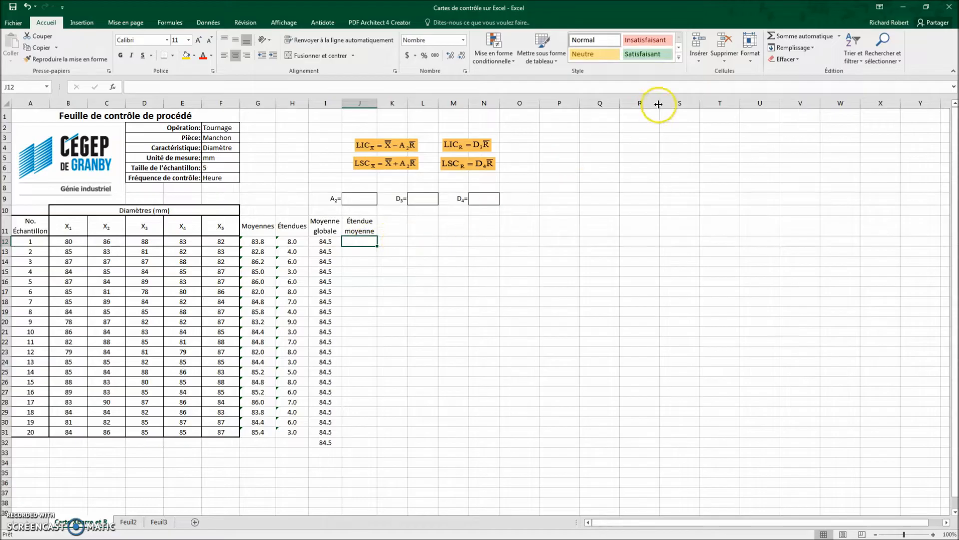
Step: Calculate the mean range in J12 with =MOYENNE($H$12:$H$32) and fill the formula down to J32
click(839, 36)
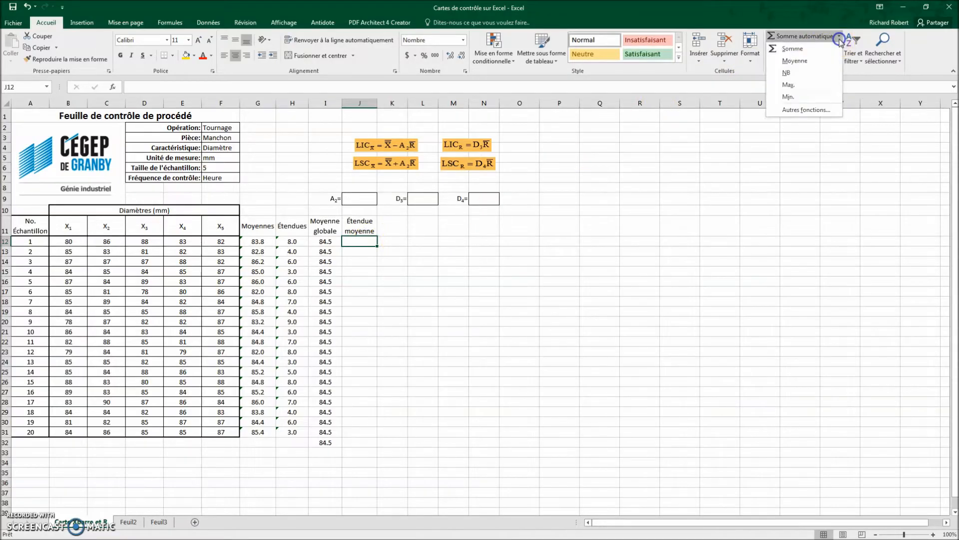
click(802, 61)
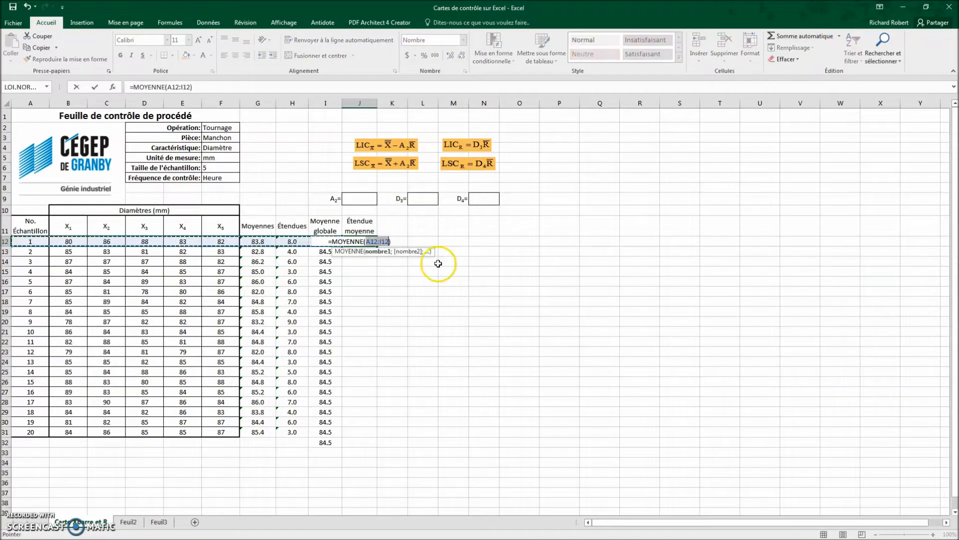
click(299, 241)
drag(298, 241, 295, 444)
key(F4)
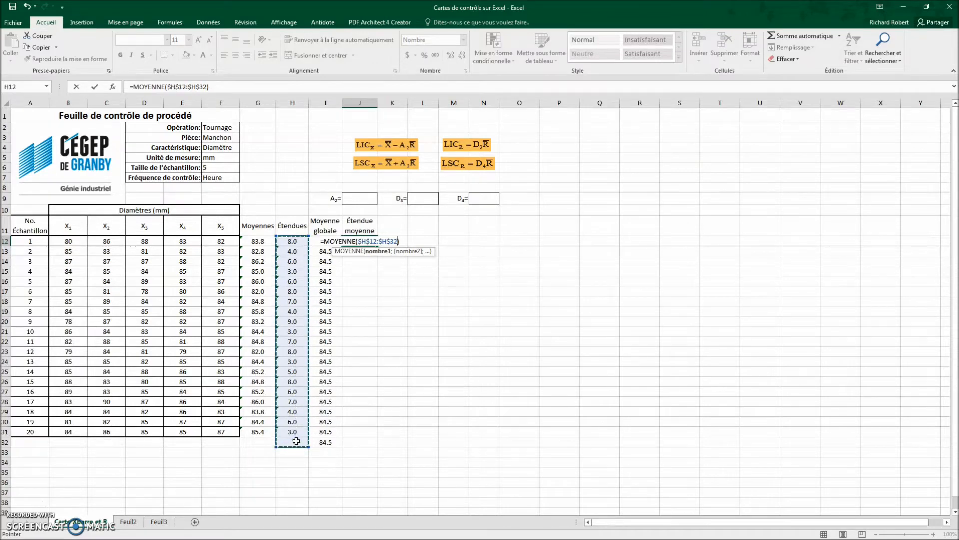
key(Return)
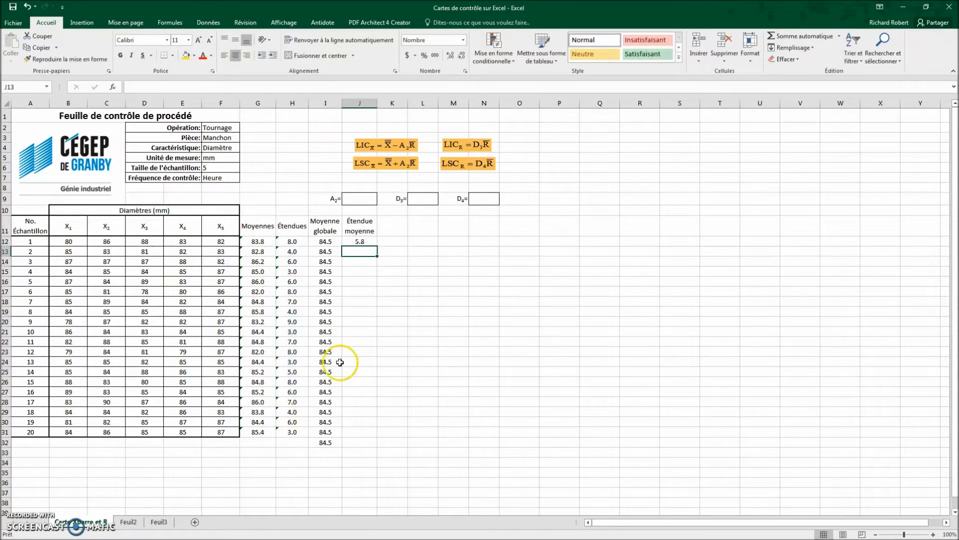
click(370, 243)
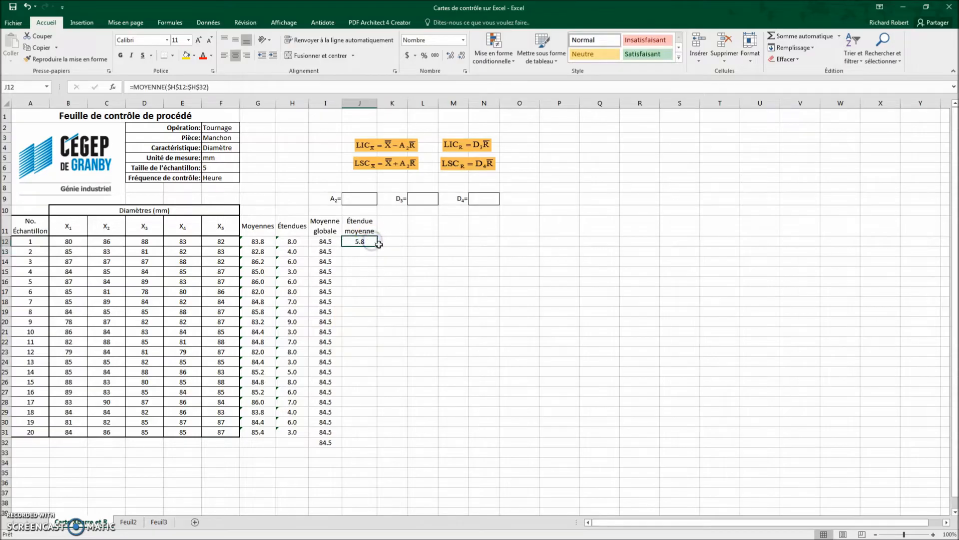
drag(378, 246, 372, 444)
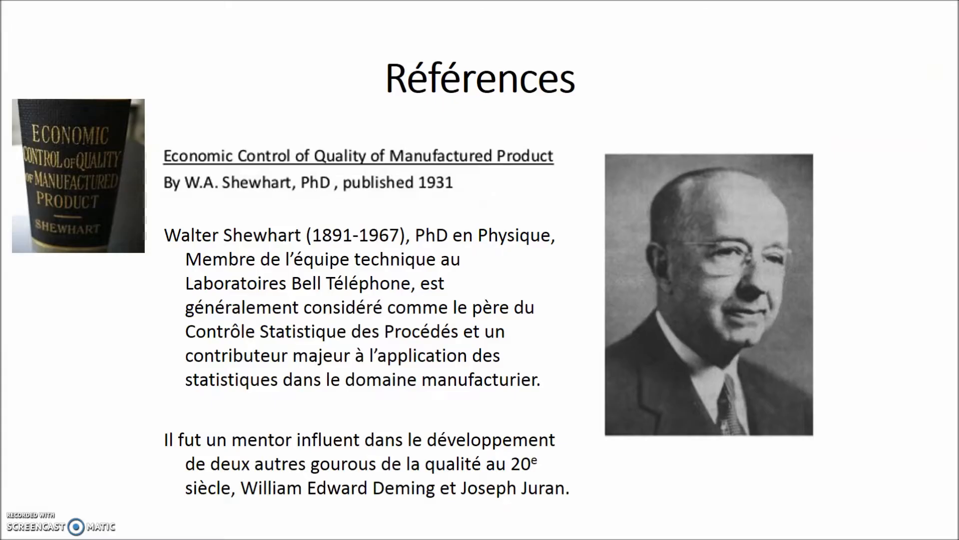
key(Right)
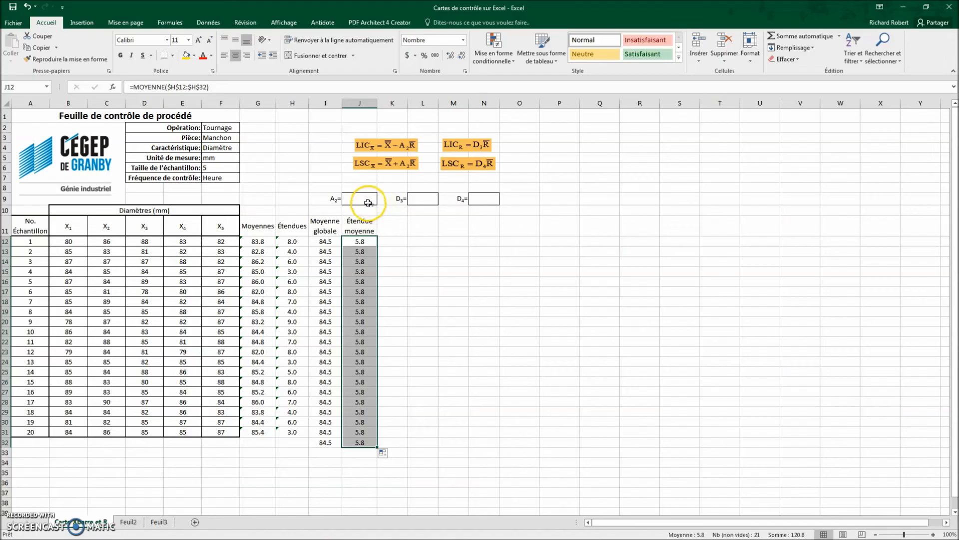
Step: Enter the control chart constants: A2 as 0.577 in J9, D3 as 0 in L9 and D4 as 2.114 in N9
click(366, 200)
text(0.)
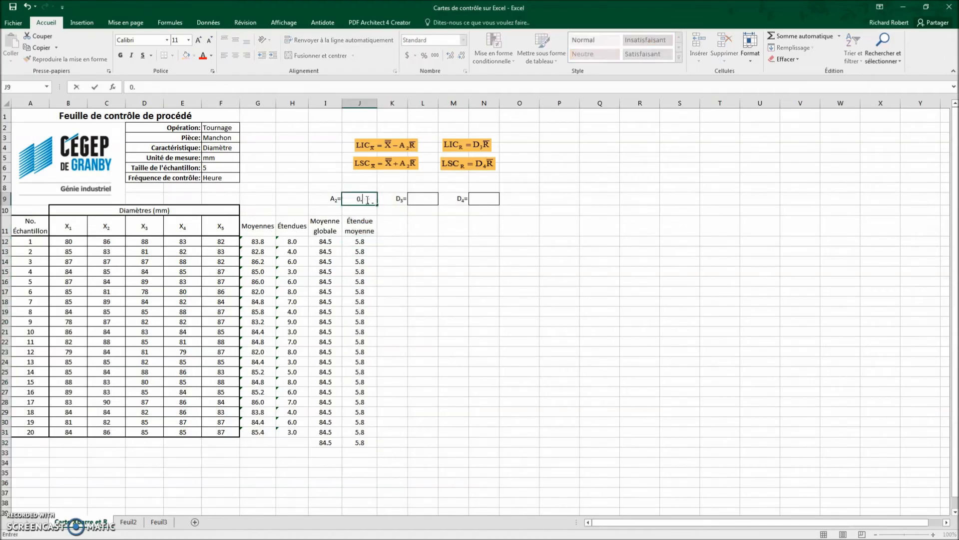
text(577)
click(418, 199)
text(0)
click(481, 199)
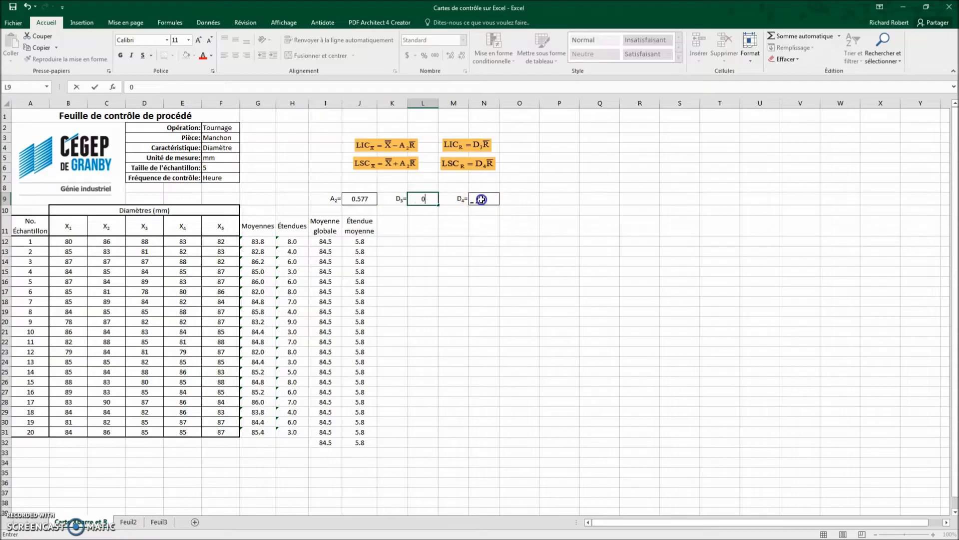
text(2.114)
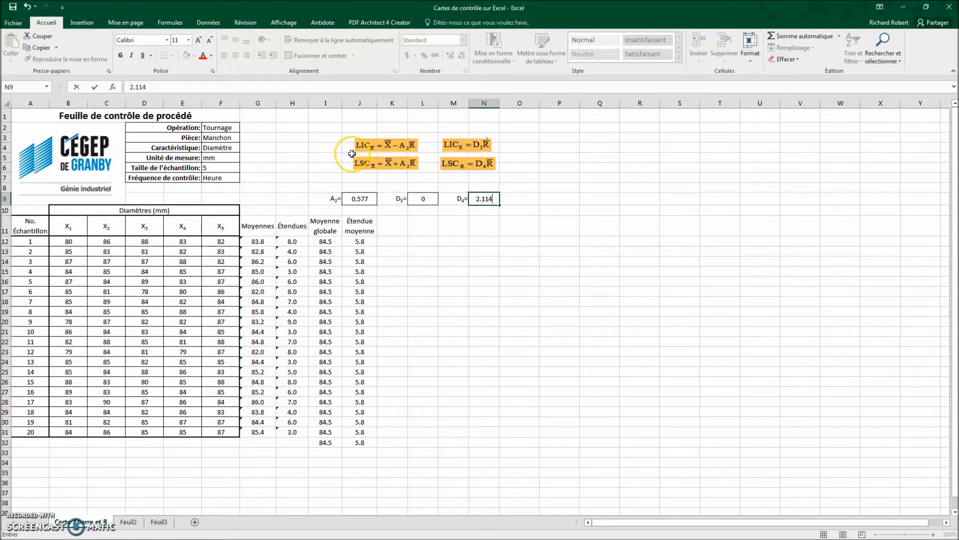
Step: Add the column headings LICX, LSCX, LICR and LSCR in cells K11 to N11
click(387, 219)
text(LICX)
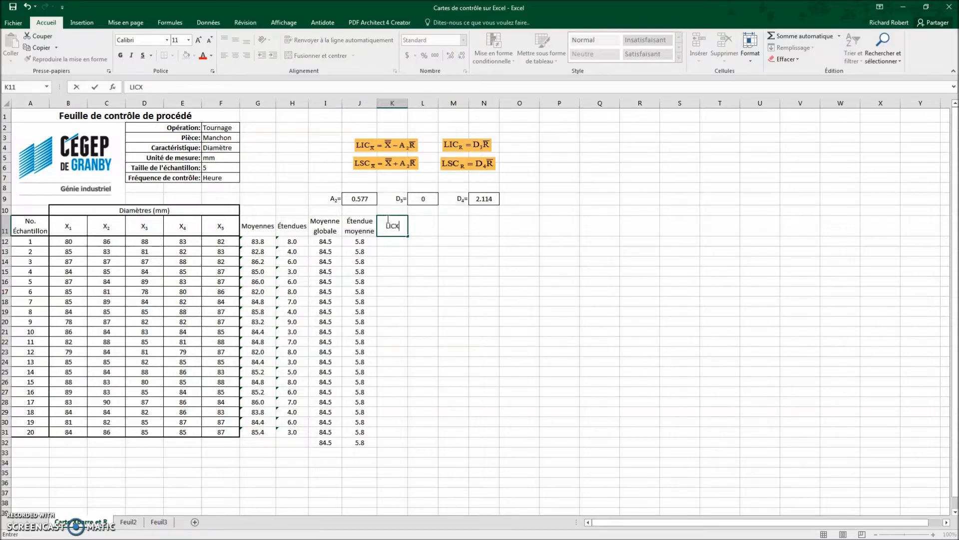
key(Tab)
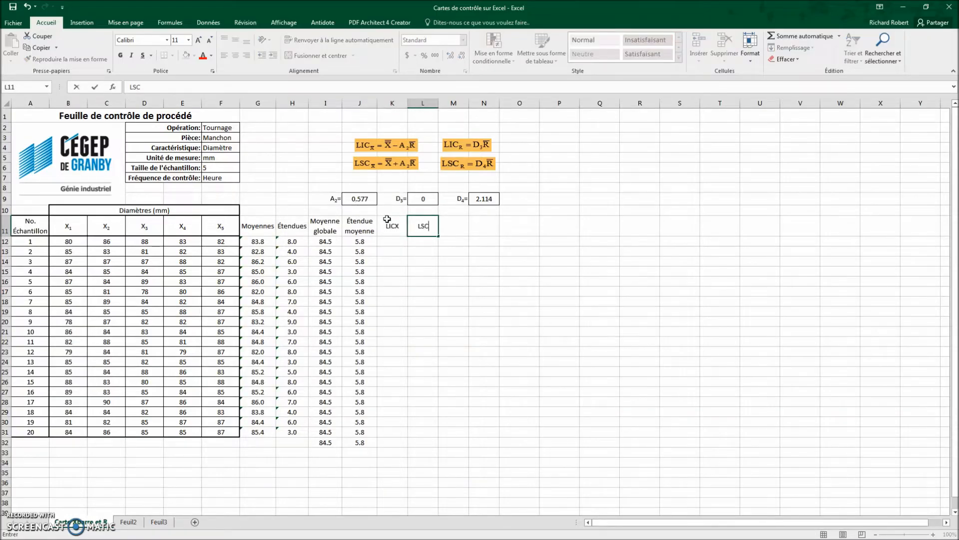
text(LSCX)
key(Tab)
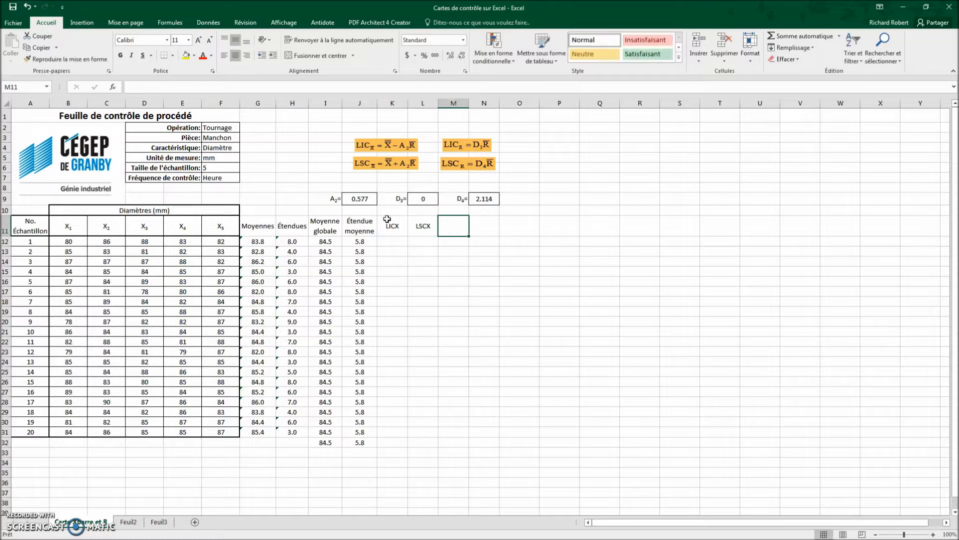
text(LICR)
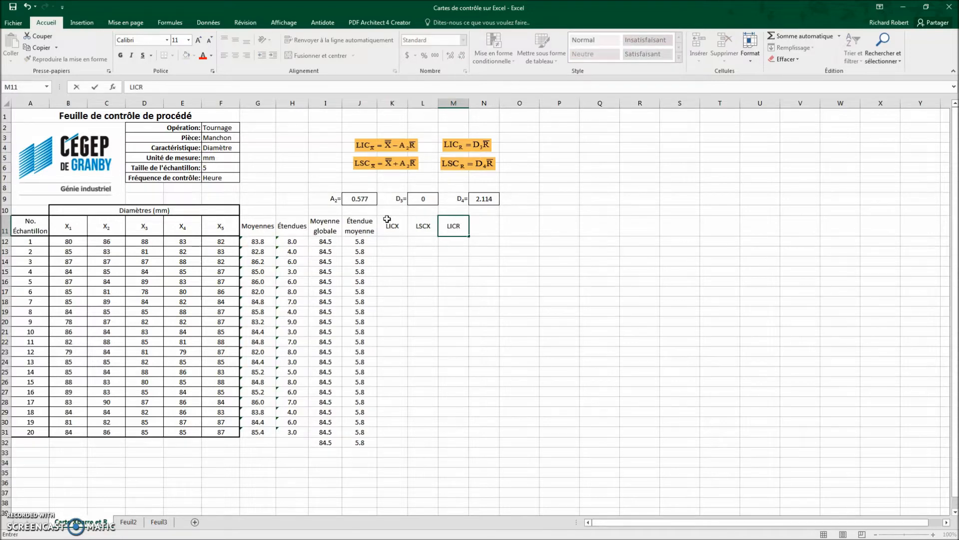
key(Tab)
text(LSCR)
key(Return)
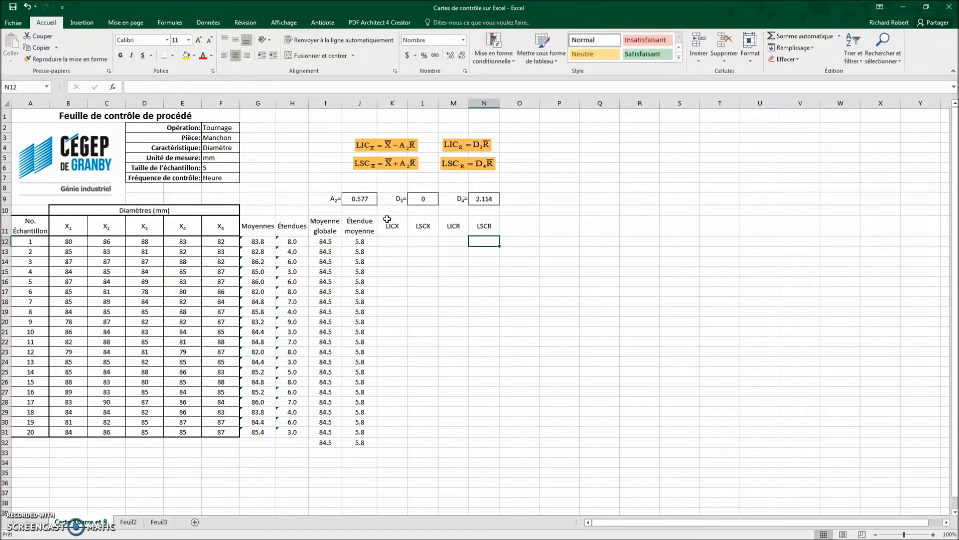
Step: Calculate the lower control limit of the means in K12 with =I12-$J$9*J12 and fill the formula down to K32
key(Left)
key(Left)
key(Left)
text(=)
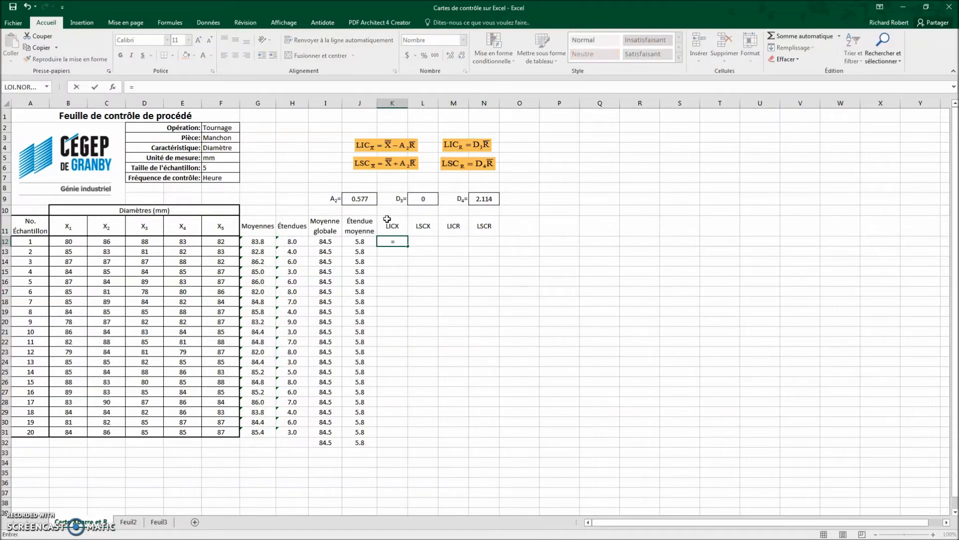
click(334, 242)
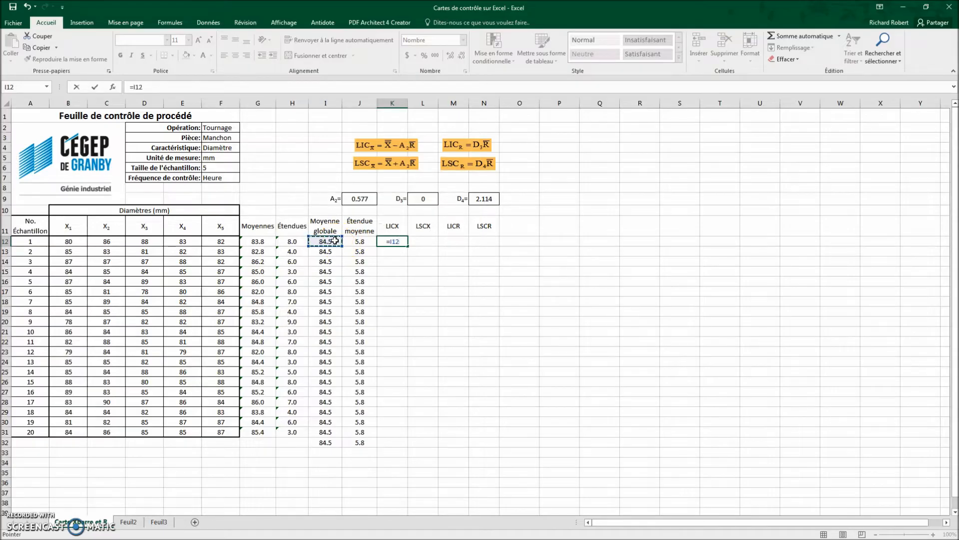
text(-)
click(360, 200)
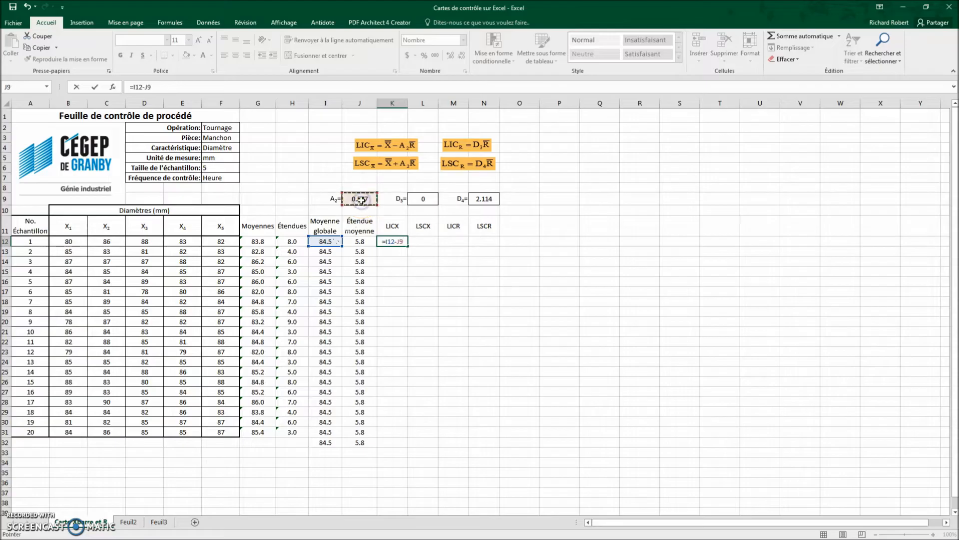
key(F4)
text(*)
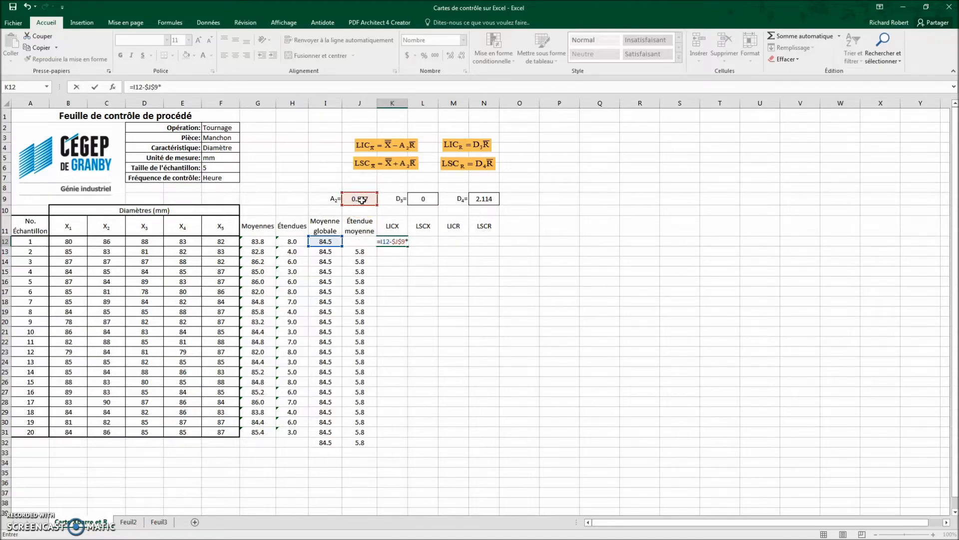
click(346, 243)
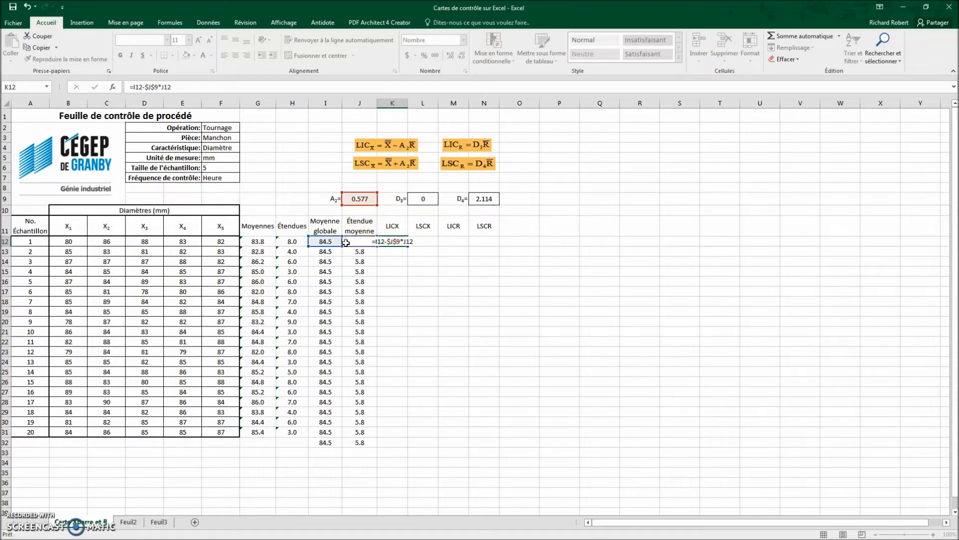
key(Return)
click(396, 244)
drag(408, 244, 399, 446)
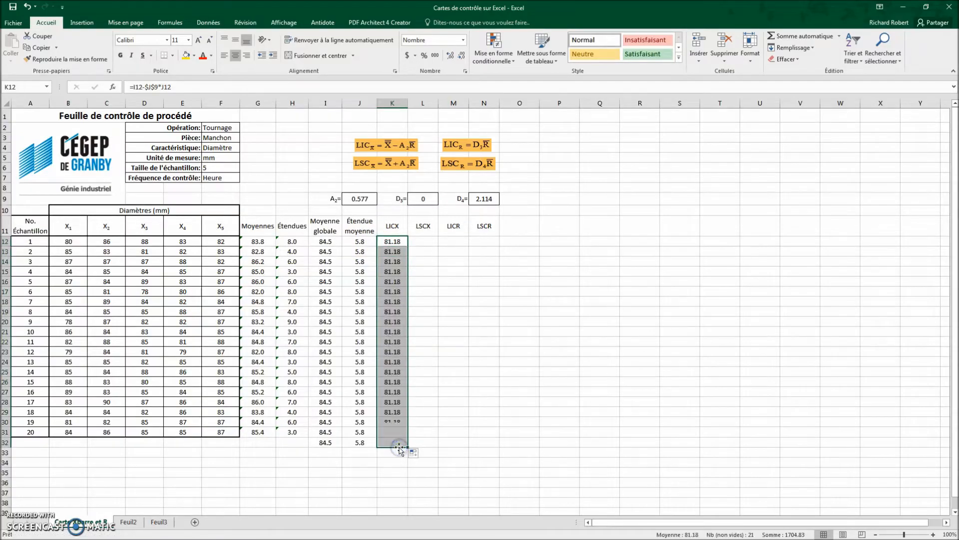
Step: Calculate the upper control limit of the means in L12 with =I12+$J$9*J12 and fill the formula down to L32
click(424, 240)
text(=)
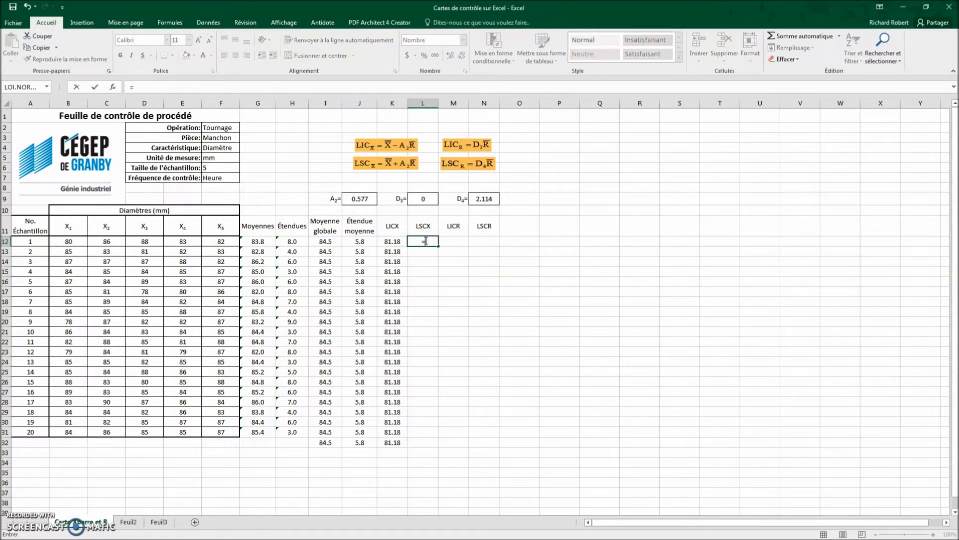
click(326, 241)
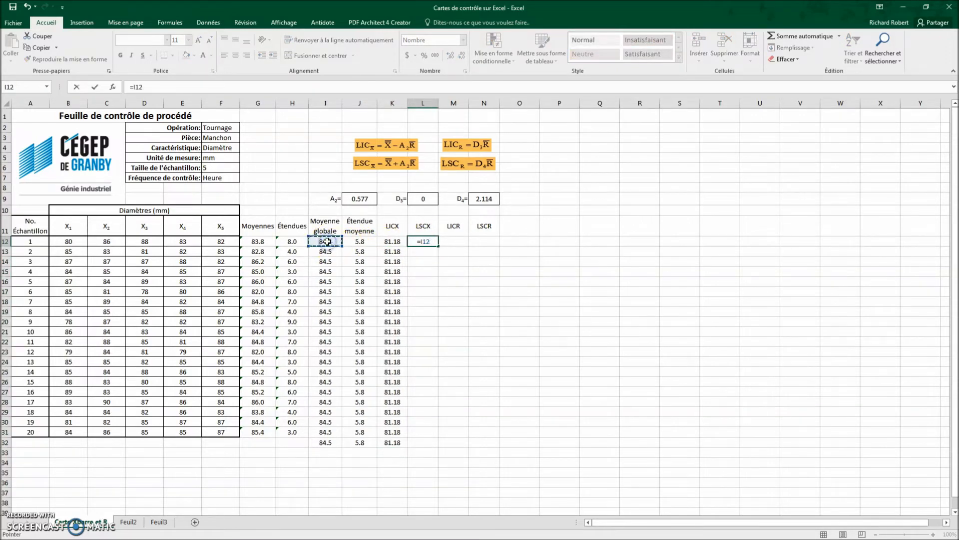
text(+)
click(353, 196)
key(F4)
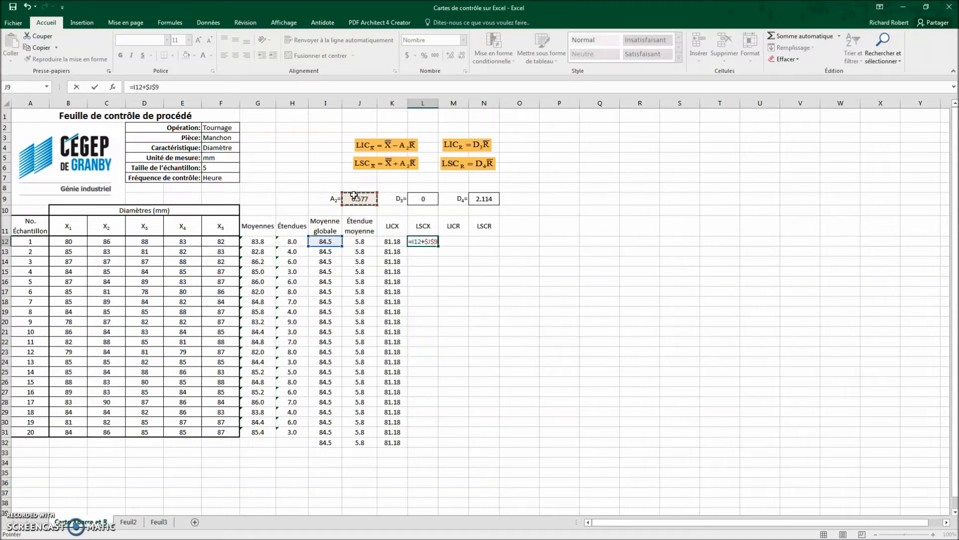
text(*)
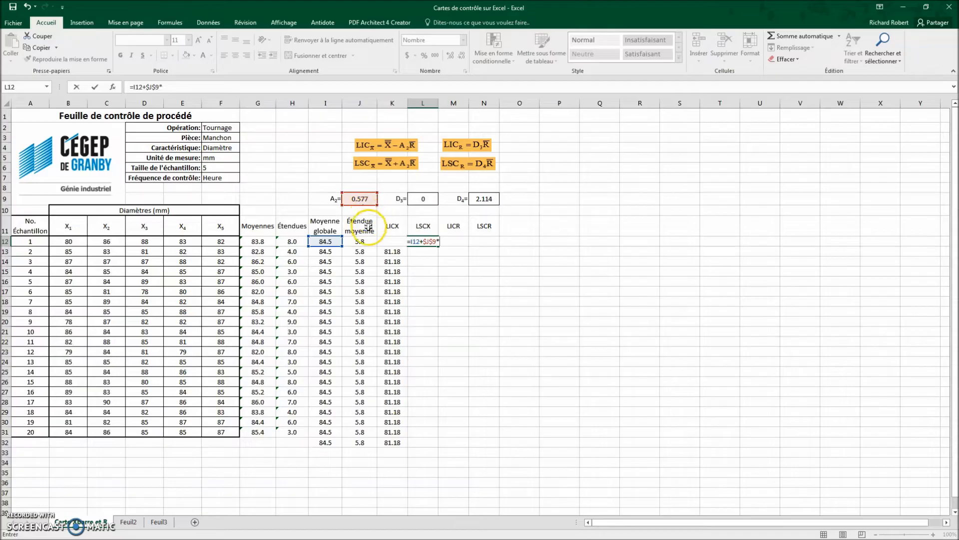
click(361, 241)
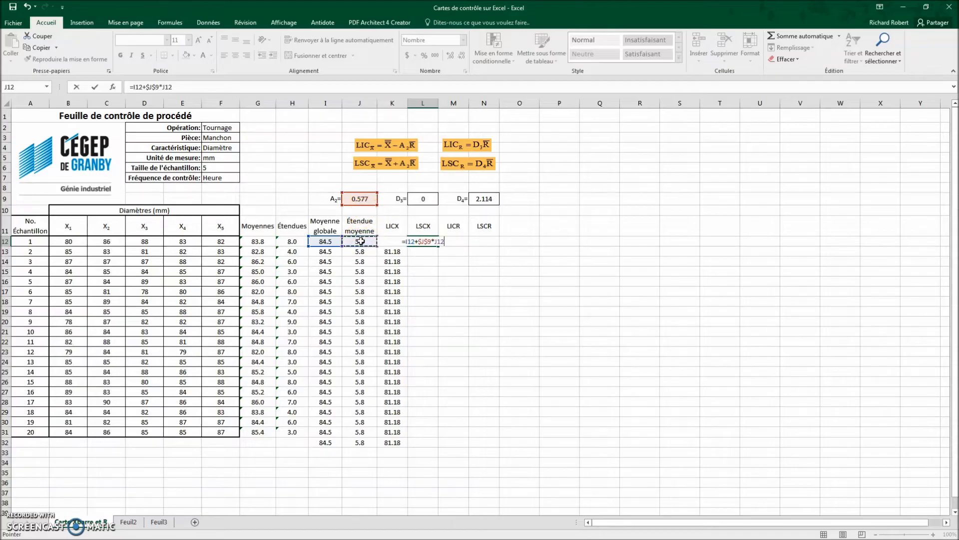
key(Return)
click(433, 242)
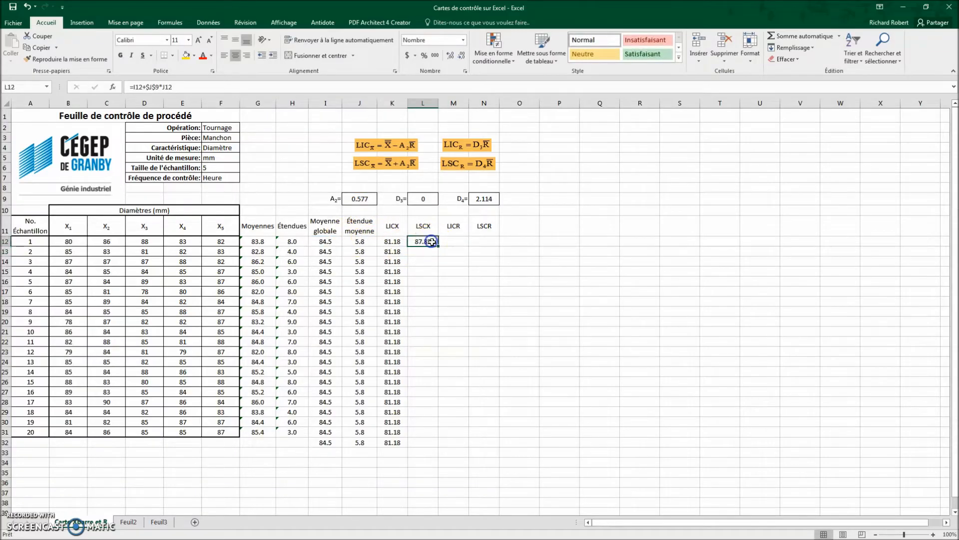
drag(438, 246, 434, 448)
Step: Calculate the lower control limit of the ranges in M12 with =$L$9*J12
click(462, 243)
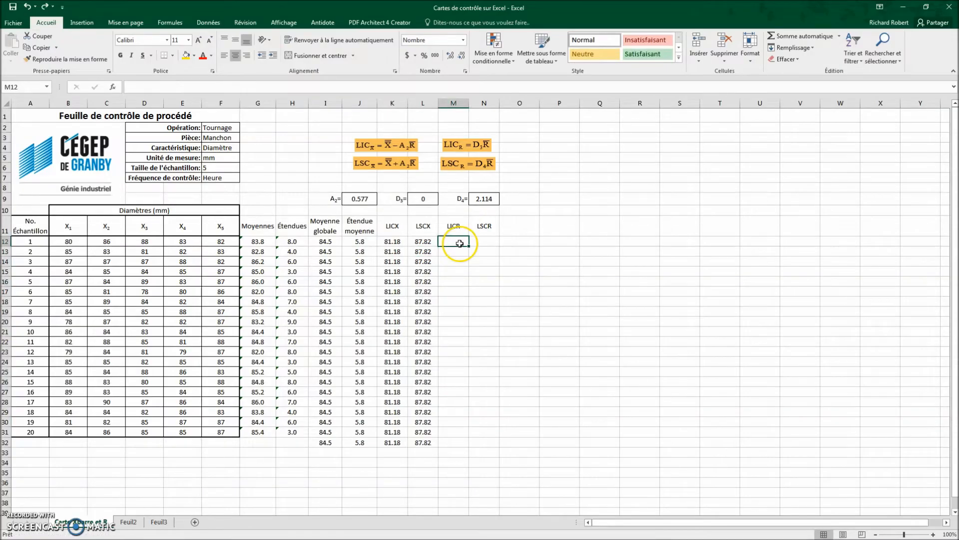
text(=)
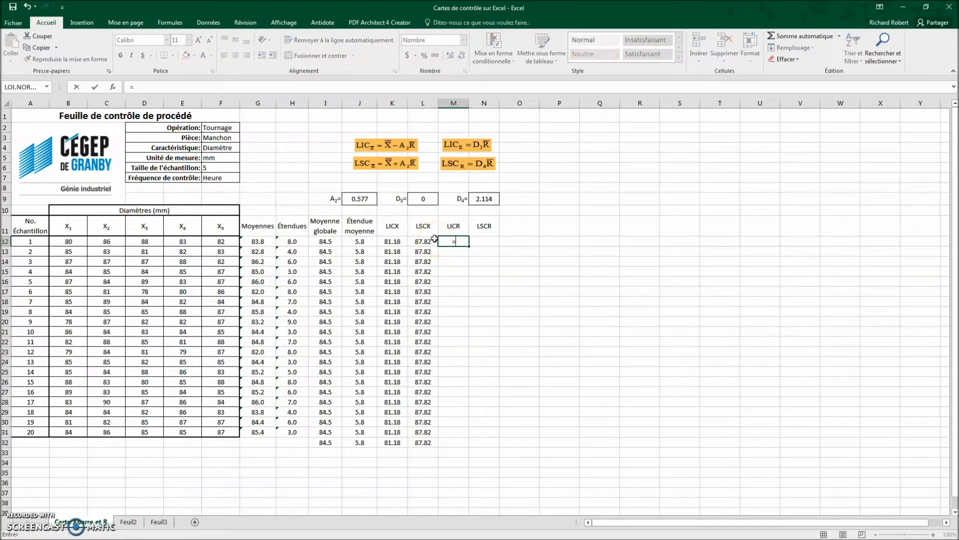
click(432, 199)
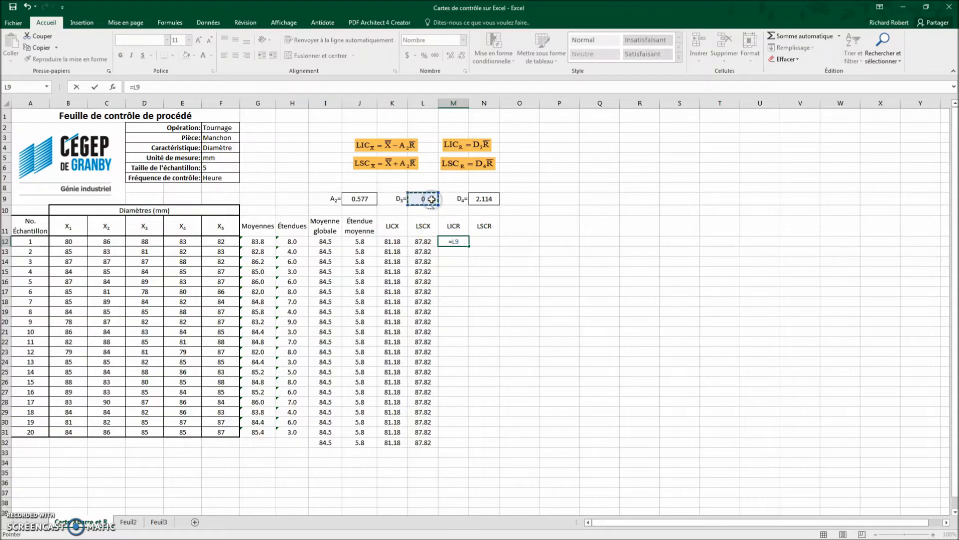
key(F4)
text(*)
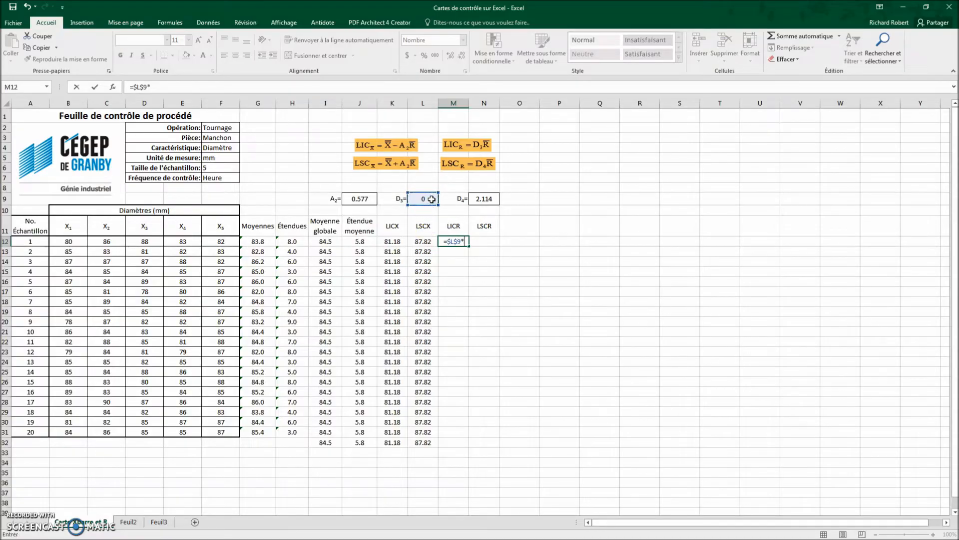
click(372, 241)
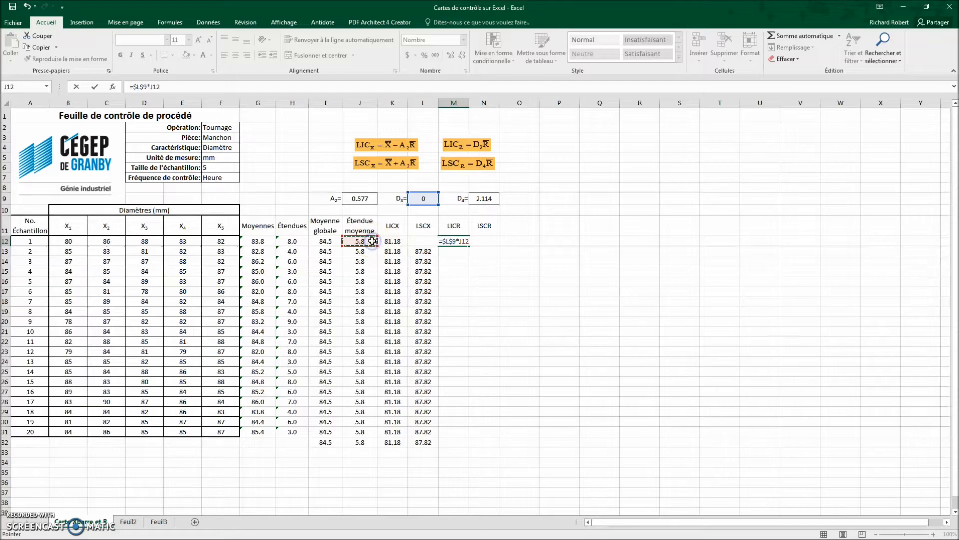
key(Return)
Step: Calculate the upper control limit of the ranges in N12 with =$N$9*J12 and fill M12:N12 down to row 32
click(476, 241)
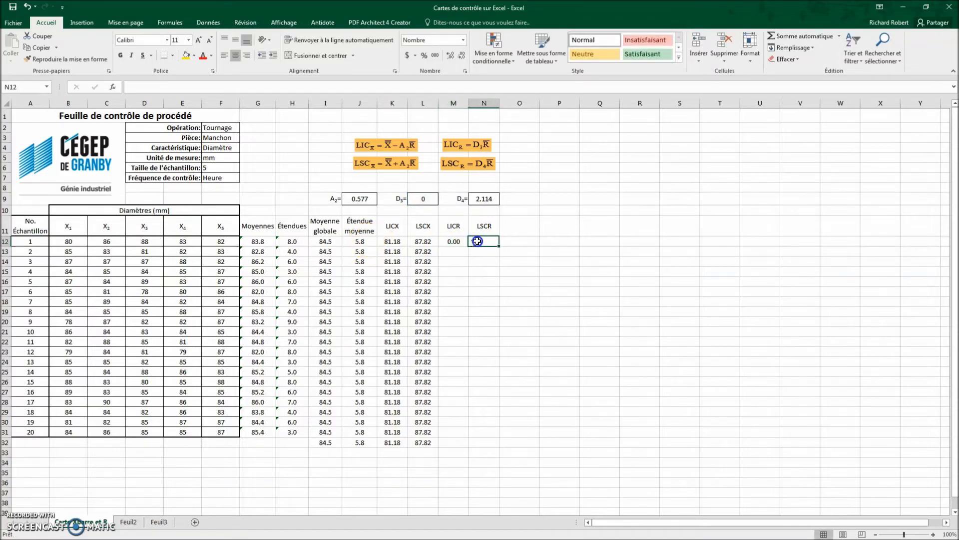
text(=)
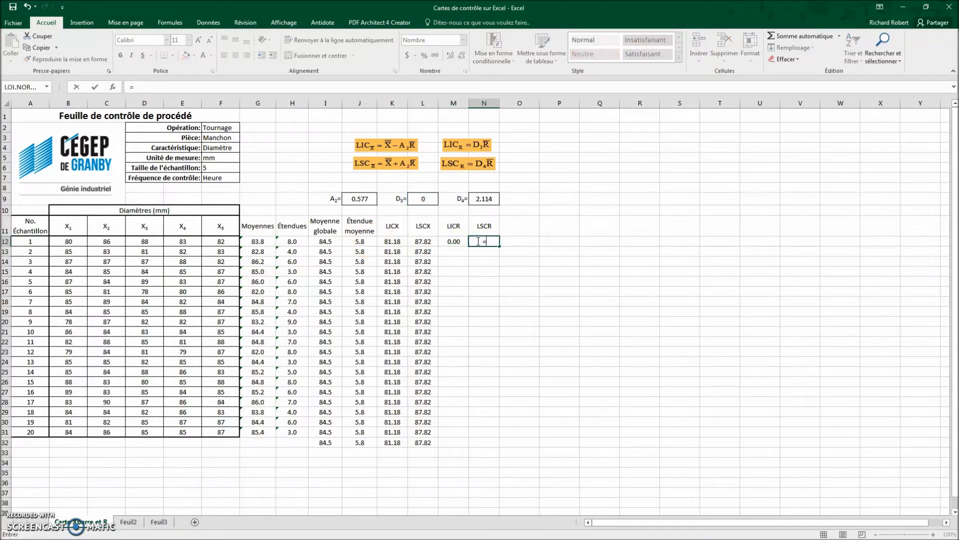
click(493, 199)
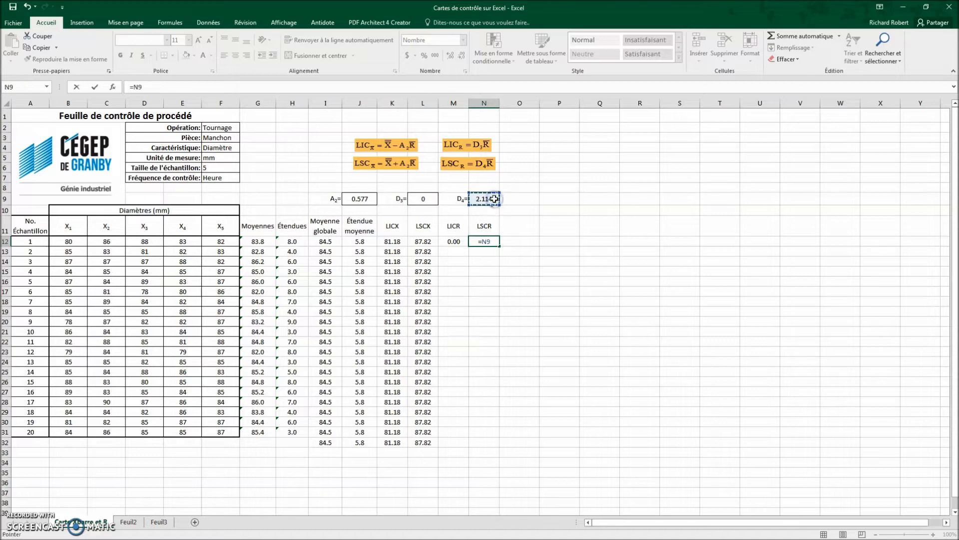
key(F4)
text(*)
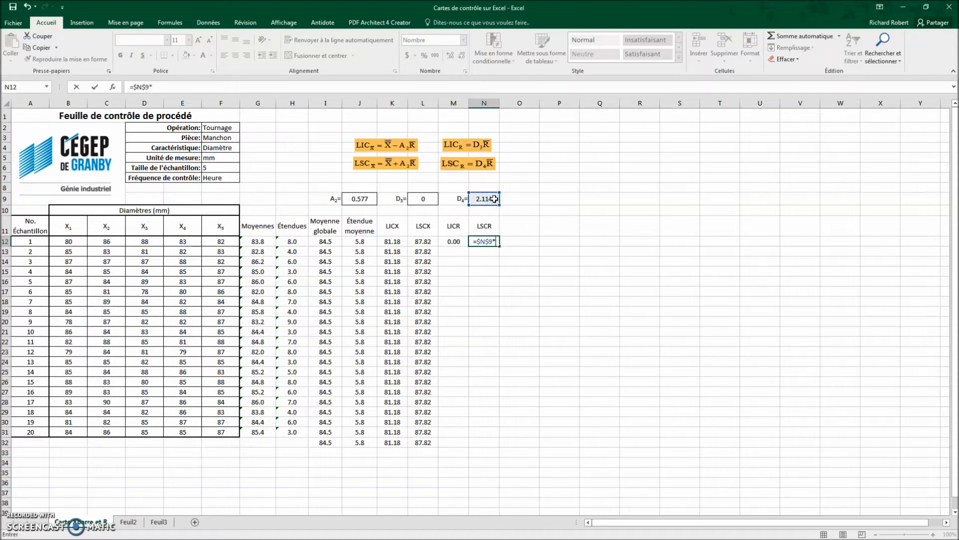
click(368, 241)
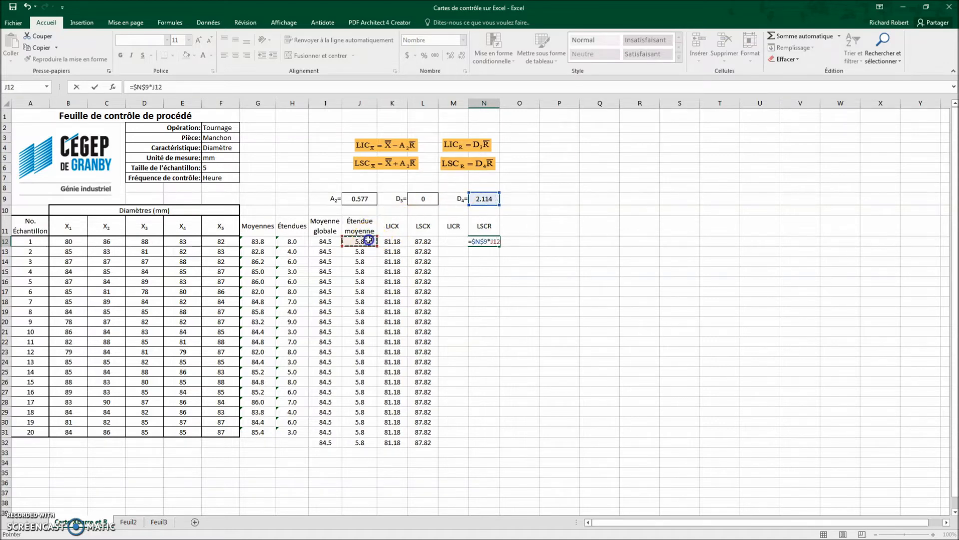
key(Return)
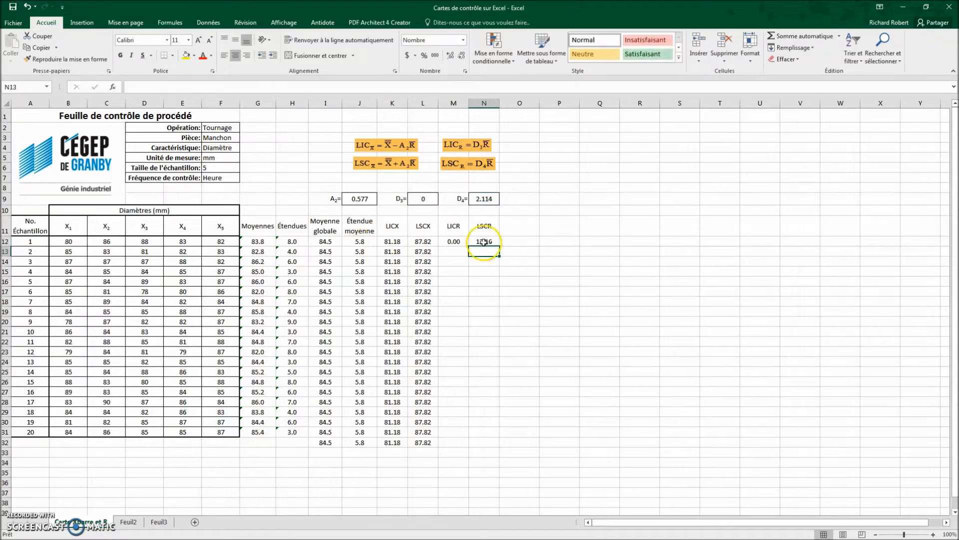
drag(465, 242, 488, 447)
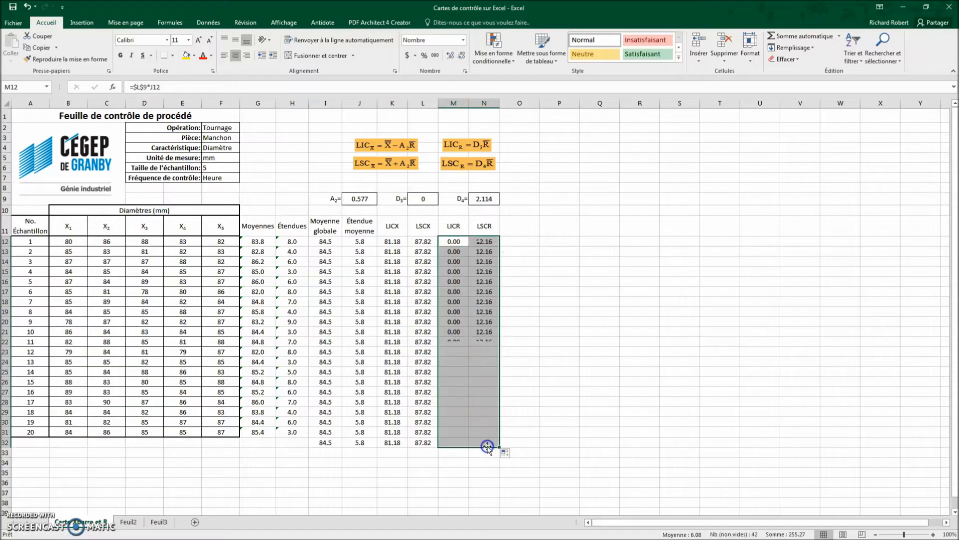
key(alt)
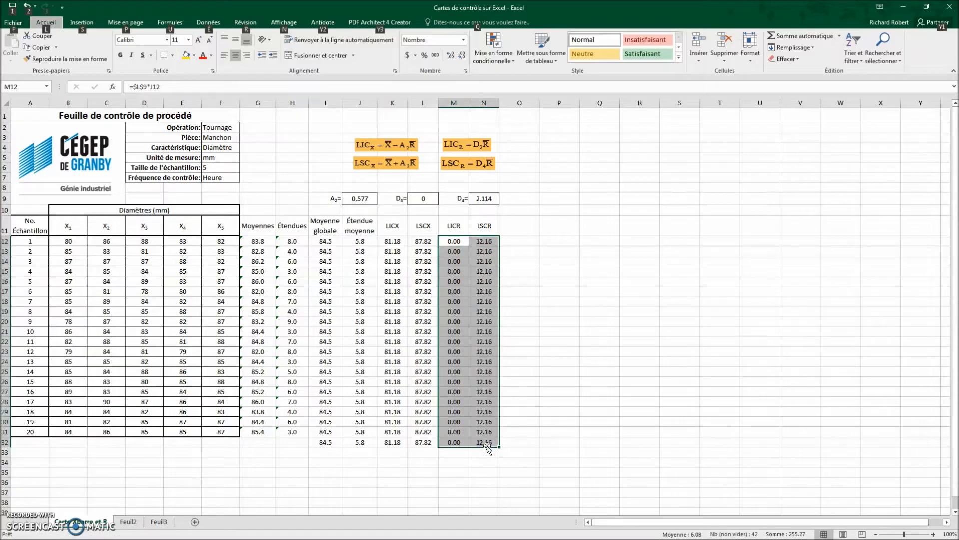
key(alt)
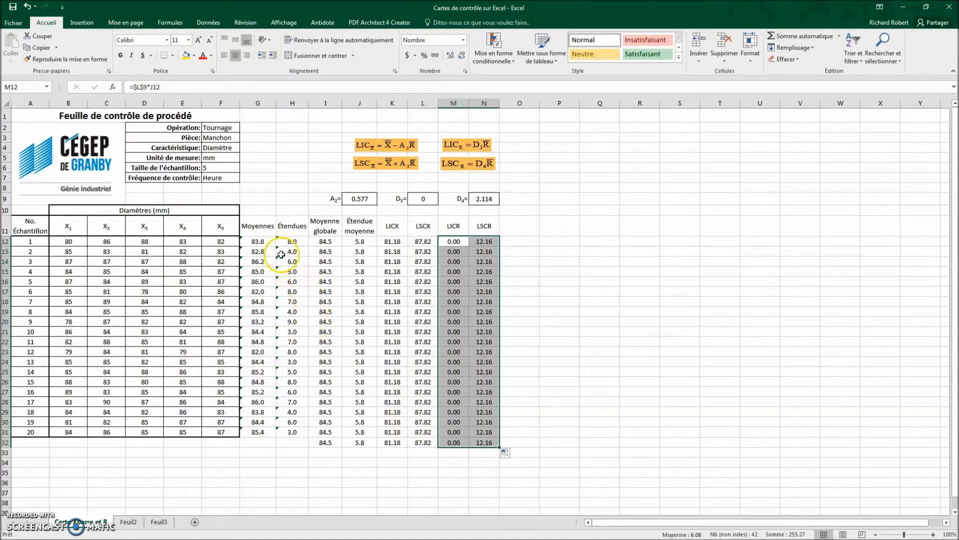
Step: Insert a recommended line chart (Courbes) from the Moyennes, Moyenne globale, LICX and LSCX columns, rows 11 to 32
click(267, 228)
drag(267, 227, 267, 444)
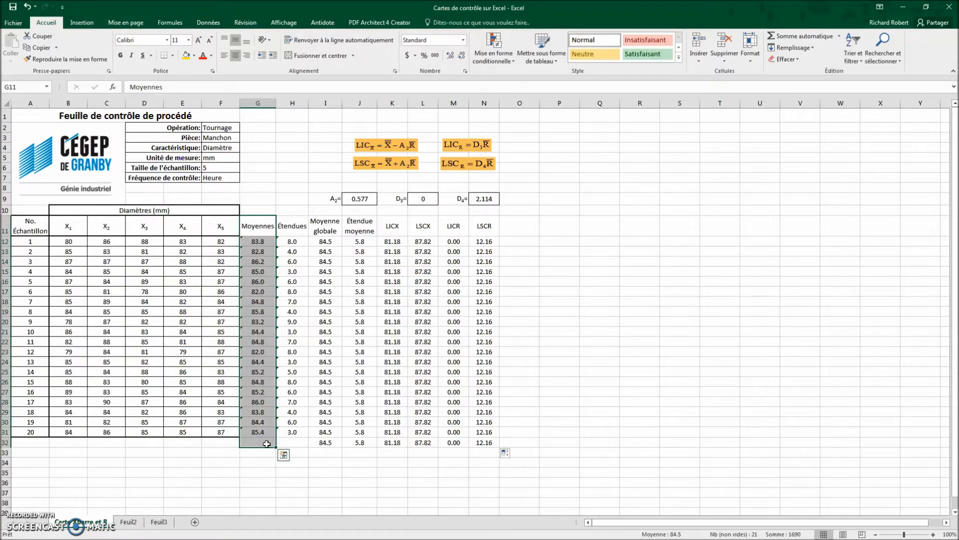
drag(328, 232, 331, 442)
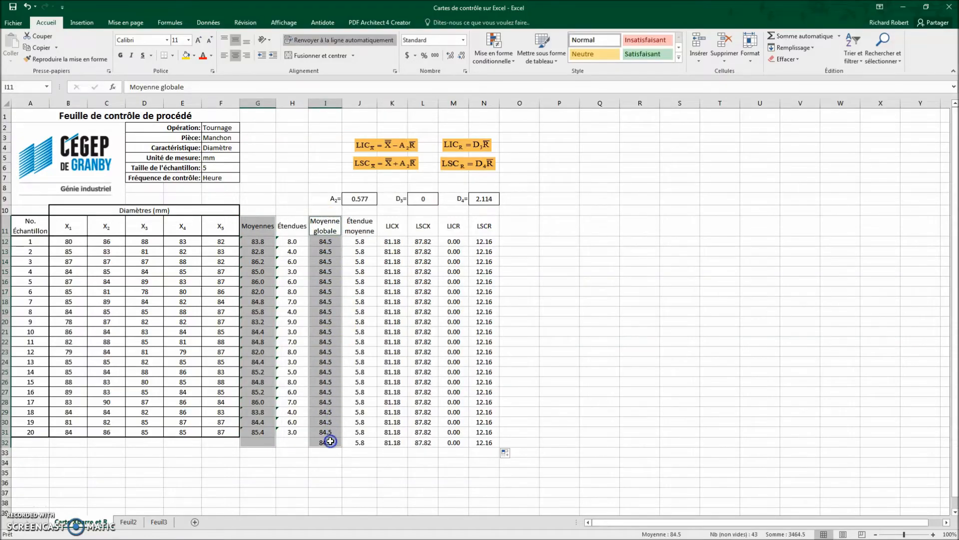
mouse_move(397, 231)
mouse_down()
mouse_move(417, 232)
mouse_move(410, 440)
mouse_up()
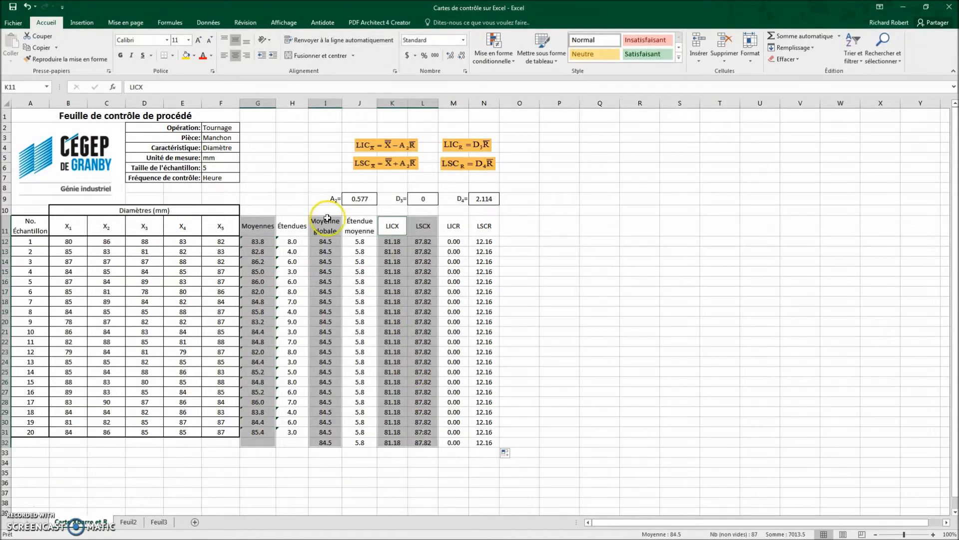
click(84, 23)
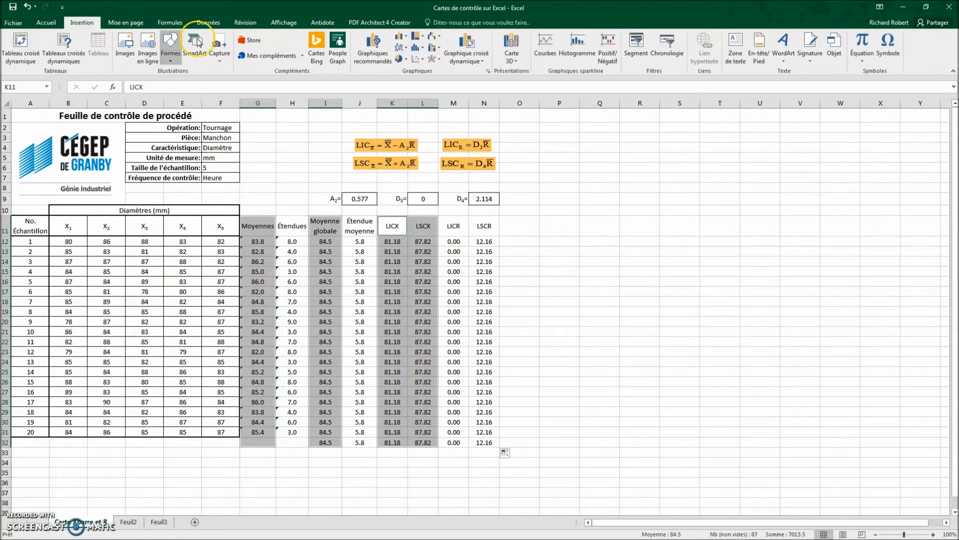
click(378, 49)
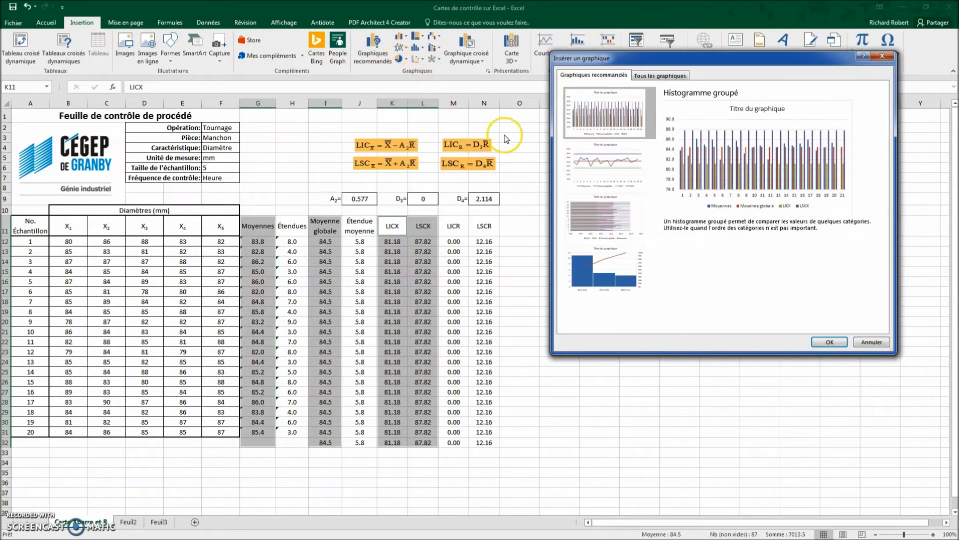
click(591, 165)
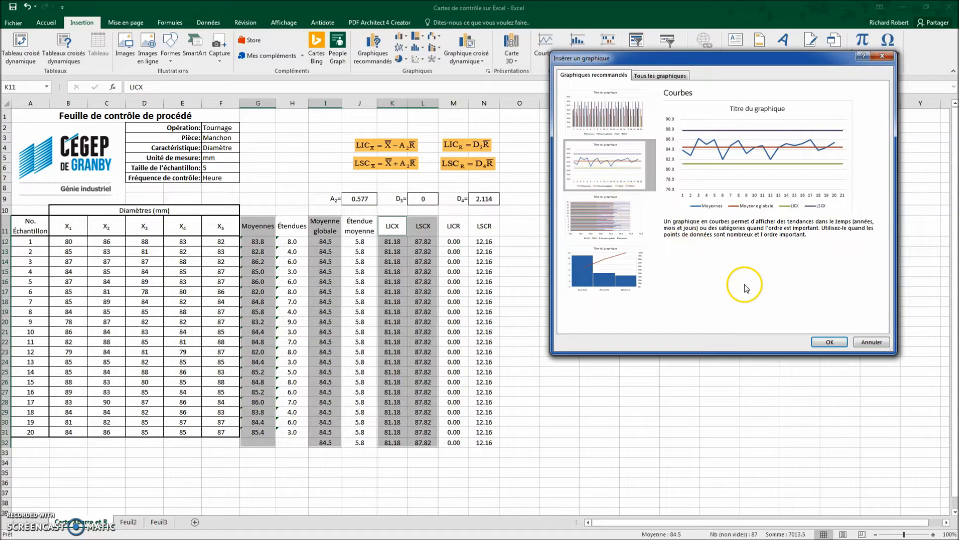
click(830, 342)
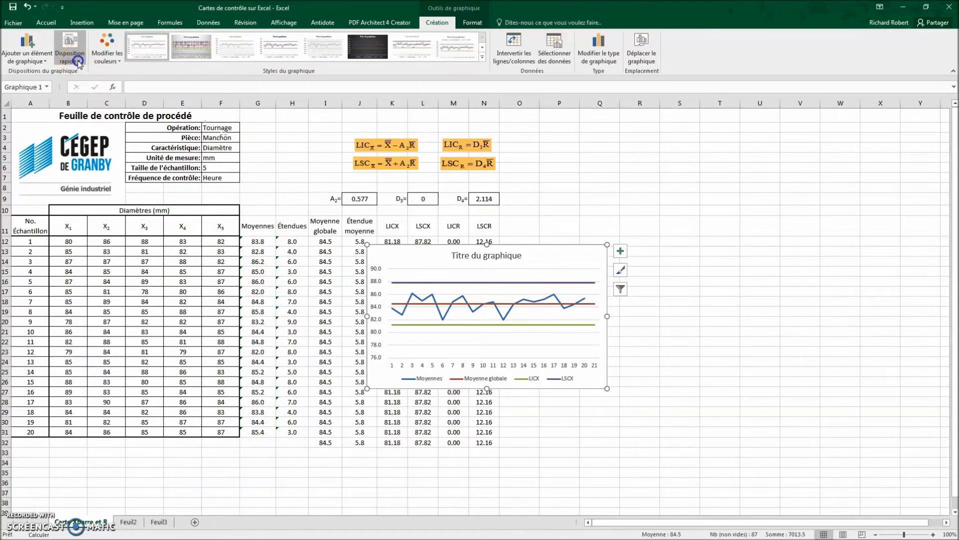
Step: Apply the quick layout with end-of-line series labels and a vertical axis title, and place the data labels above the lines
click(78, 62)
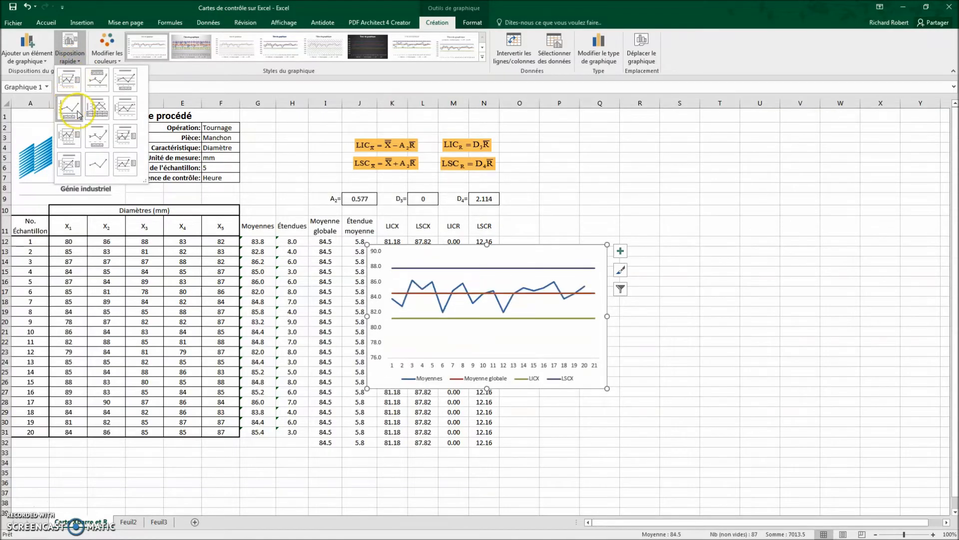
click(126, 110)
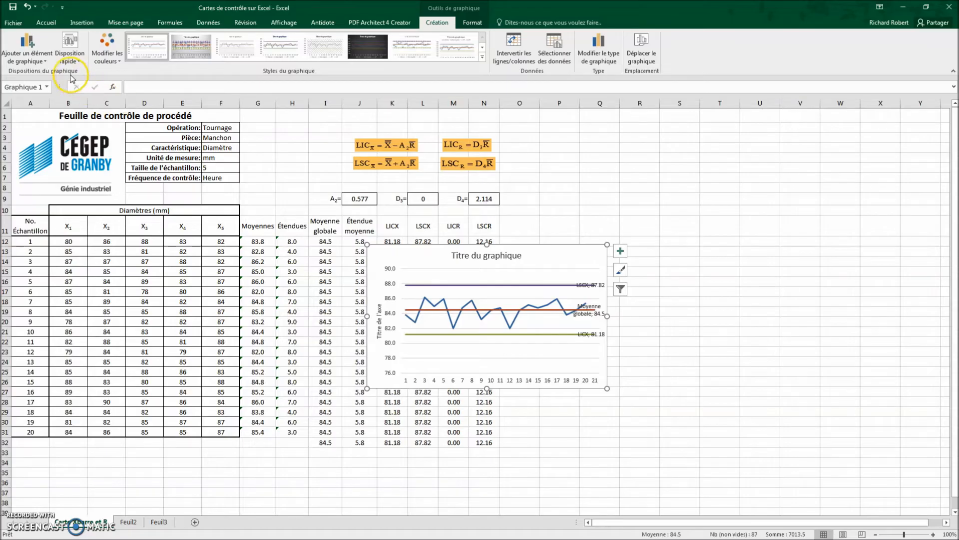
click(45, 64)
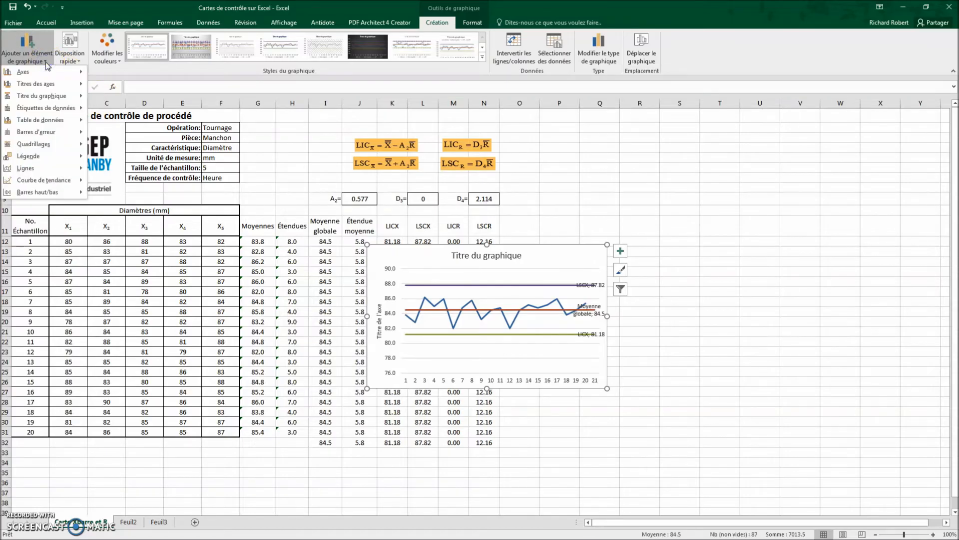
mouse_move(63, 110)
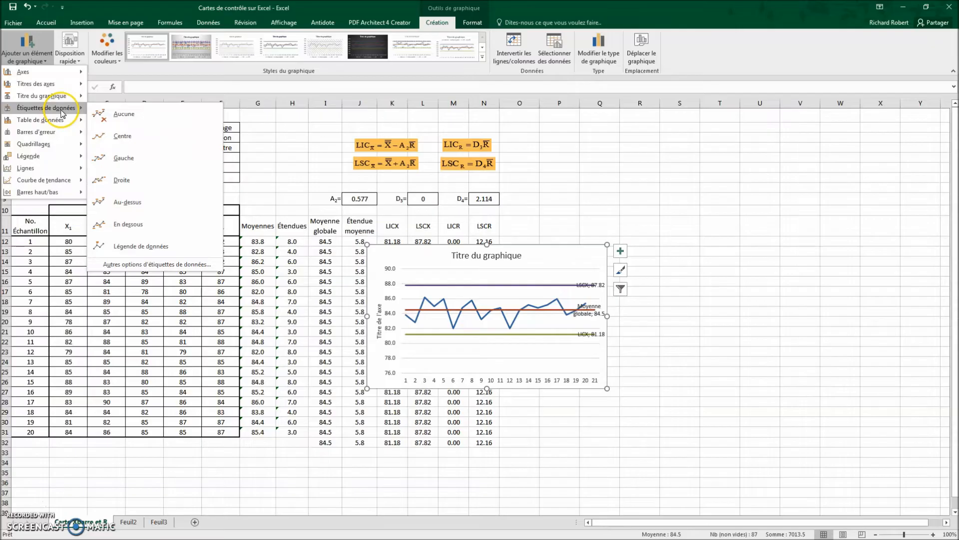
click(145, 200)
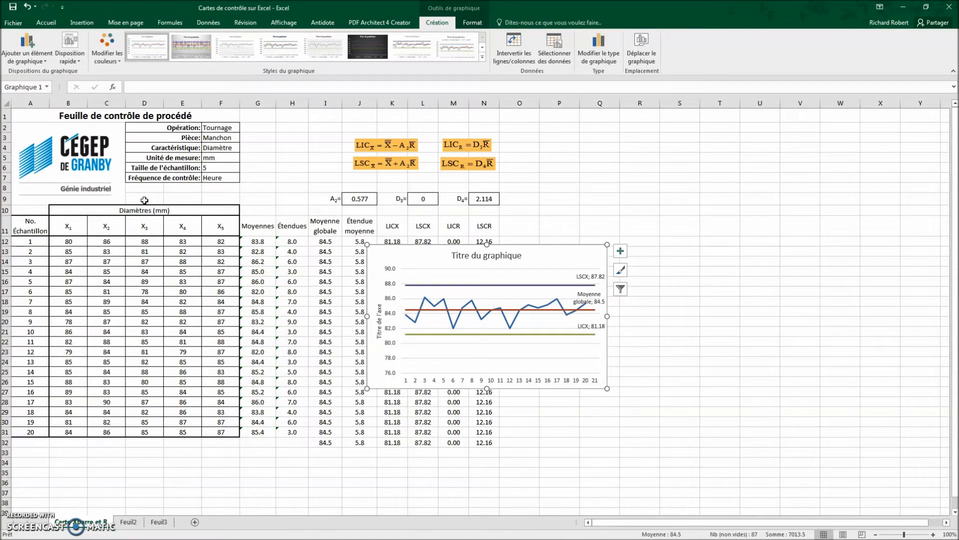
Step: Remove the primary major horizontal gridlines from the means chart
click(45, 61)
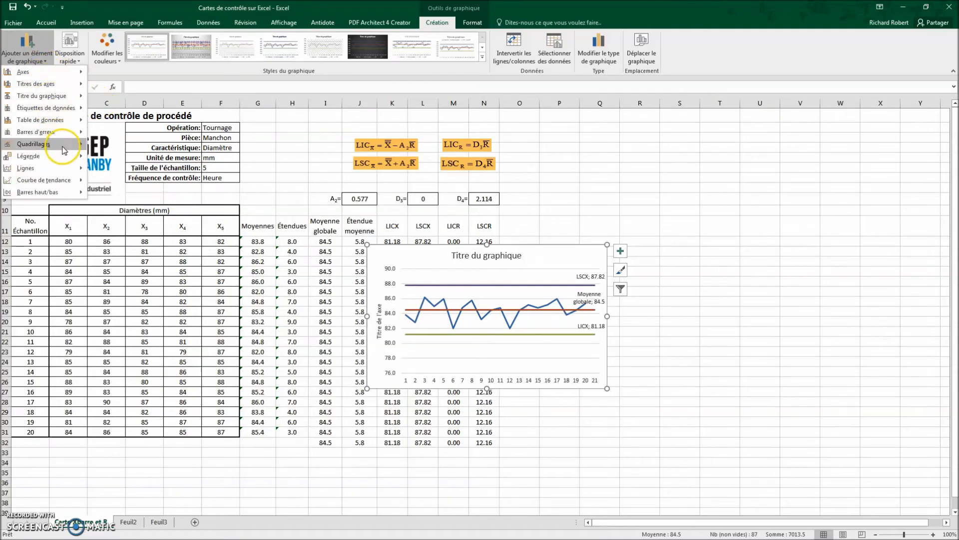
mouse_move(63, 146)
click(120, 151)
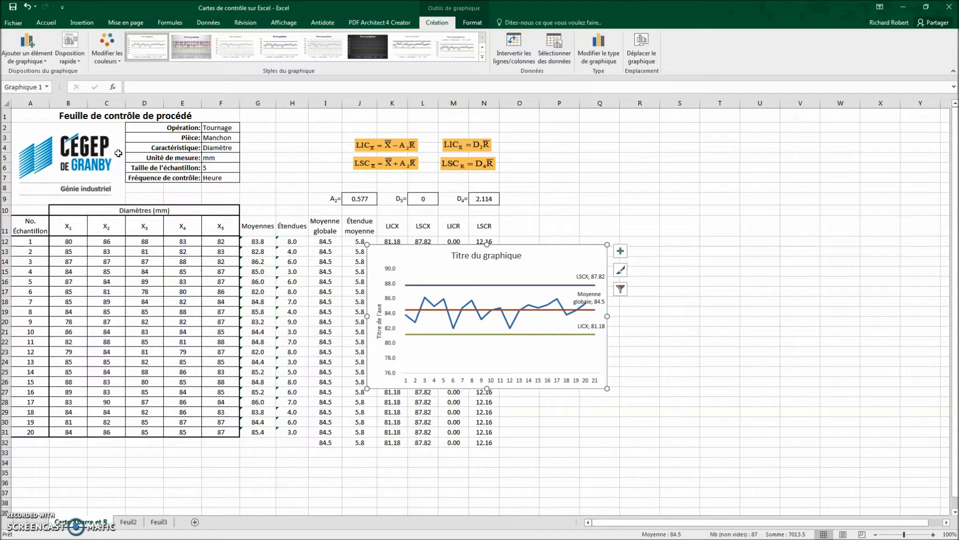
Step: Add a primary horizontal axis title to the chart reading "No. Échantillon"
click(47, 62)
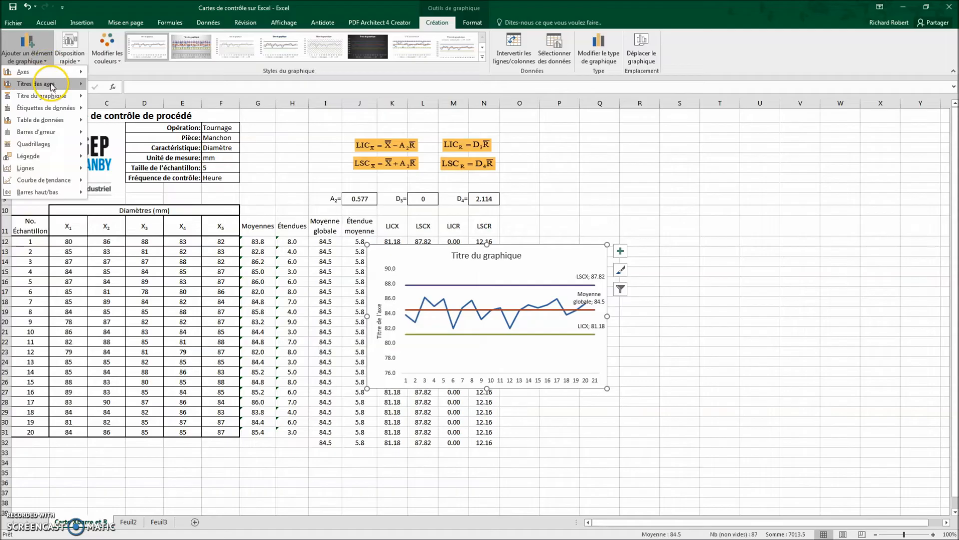
mouse_move(51, 87)
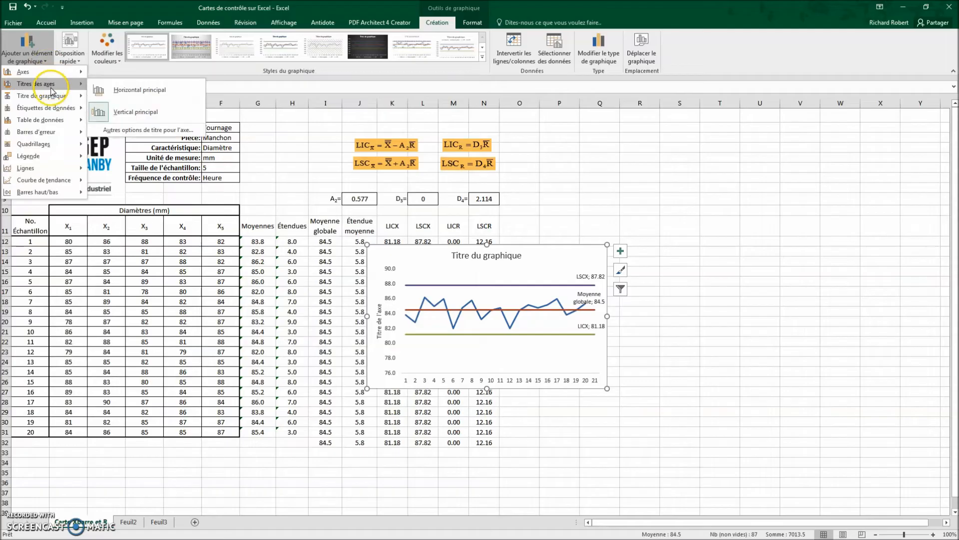
click(105, 90)
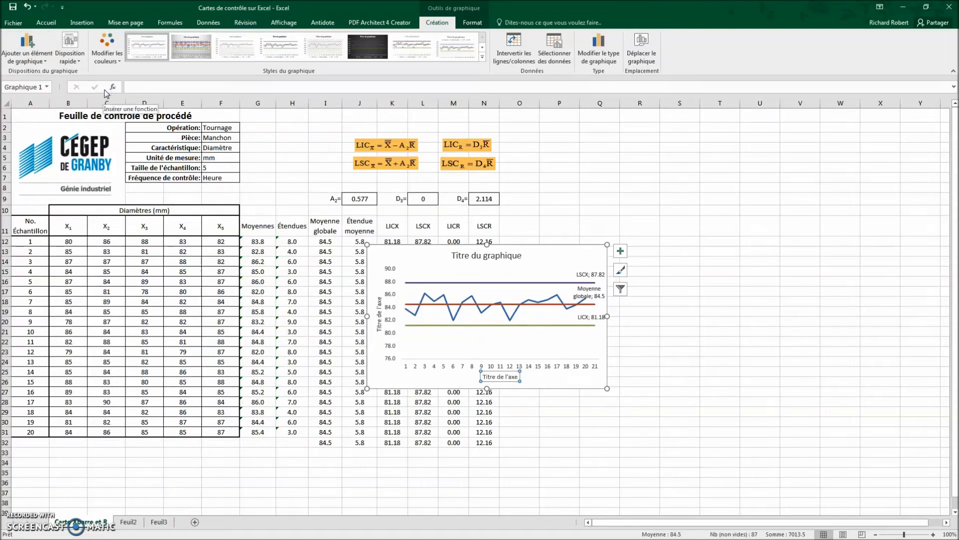
text(No. Échan)
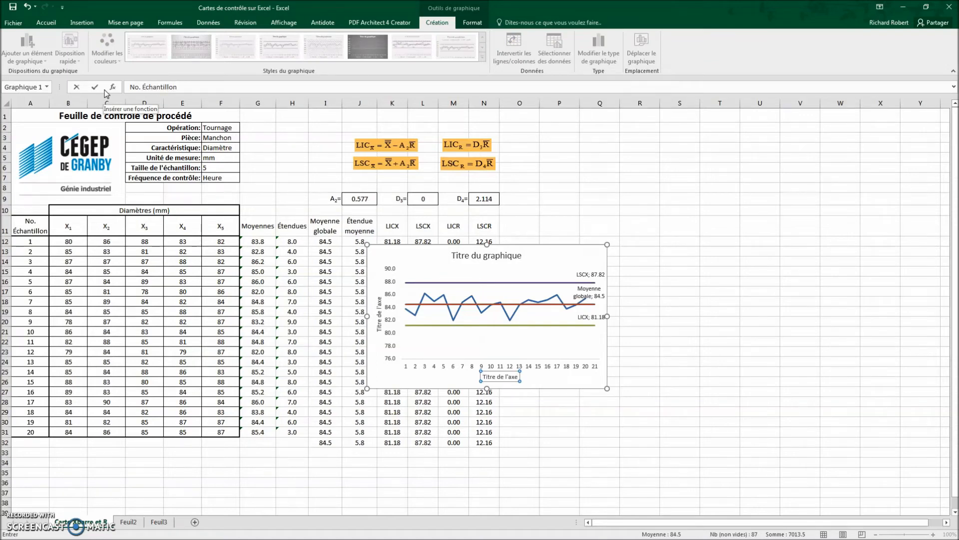
text(tillon)
Step: Set the chart title to "Carte des moyennes"
click(491, 258)
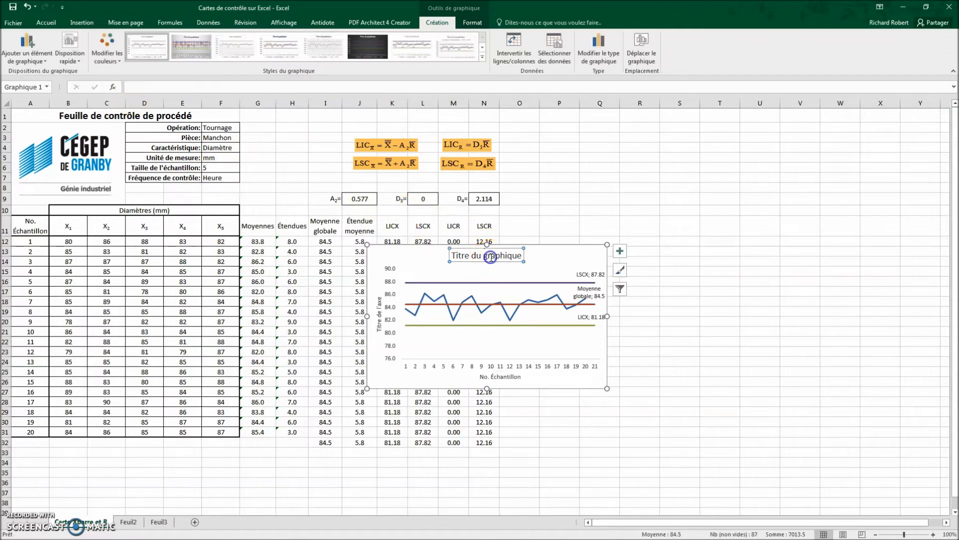
text(Cart)
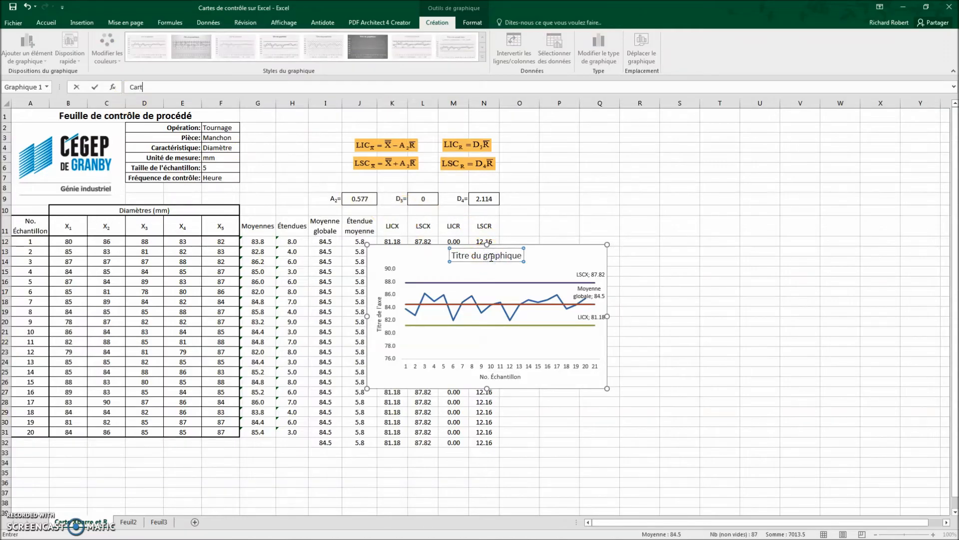
text(e des moyennes)
Step: Set the vertical axis title to "Diamètres moyens (mm)"
click(380, 322)
text(Dia)
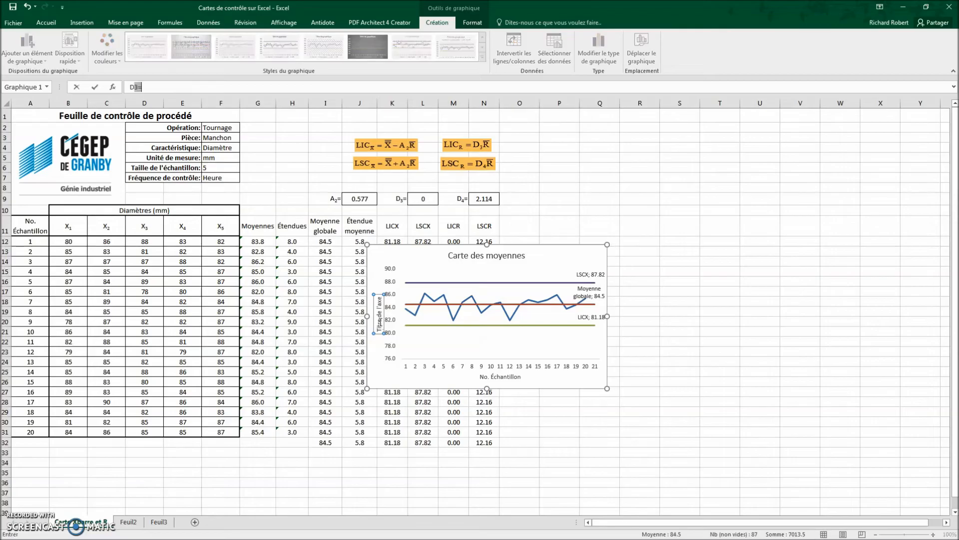
text(mètres moyens (mm)
key(Return)
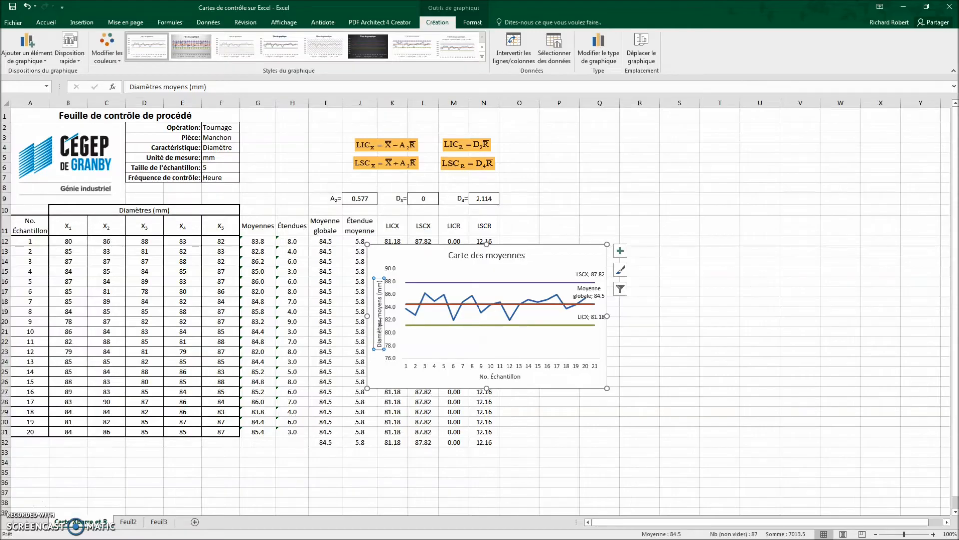
Step: Format the LSCX upper limit line on the means chart as a red dashed line
double_click(510, 283)
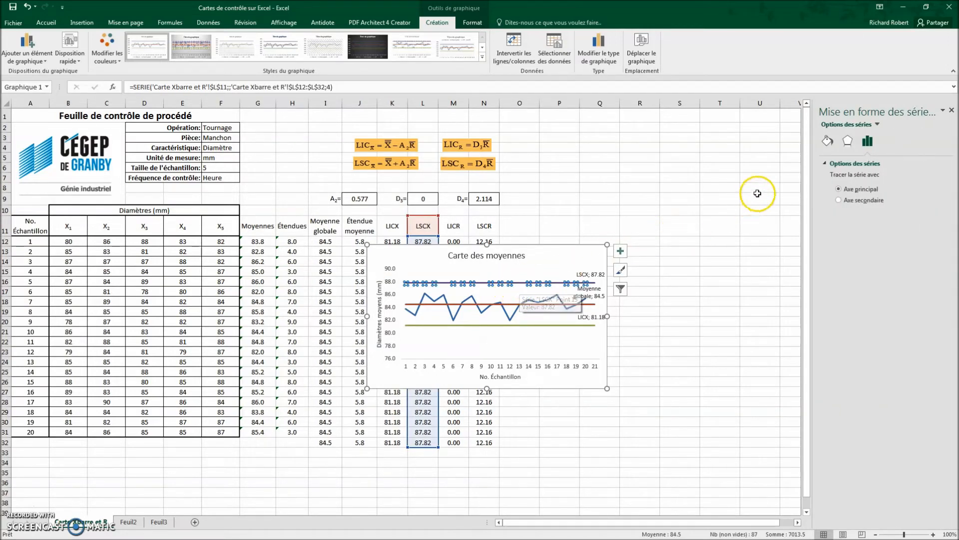
click(828, 143)
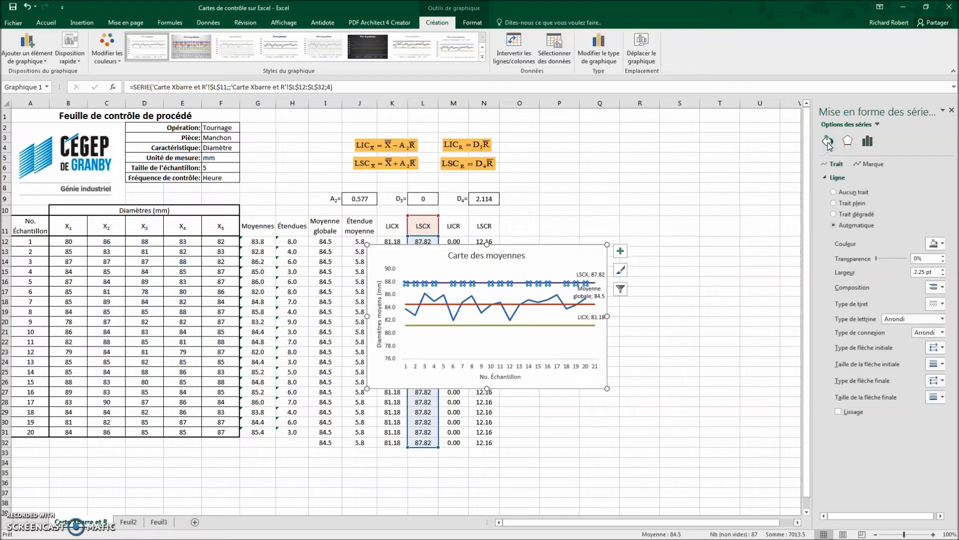
click(935, 244)
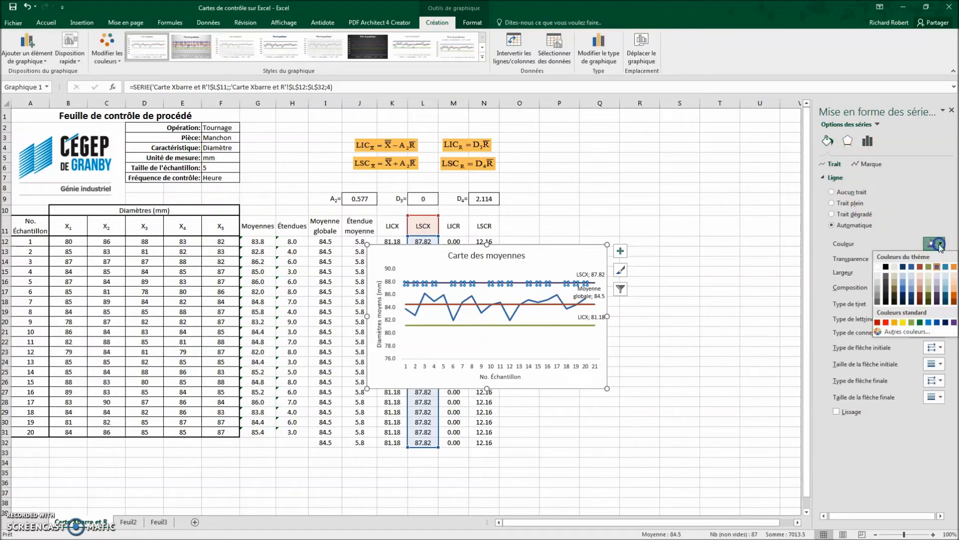
click(886, 322)
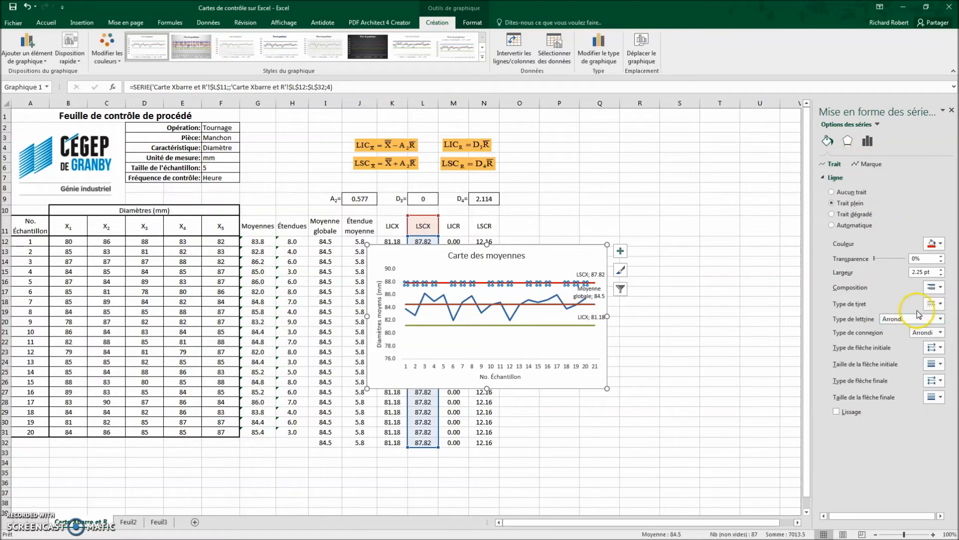
click(941, 304)
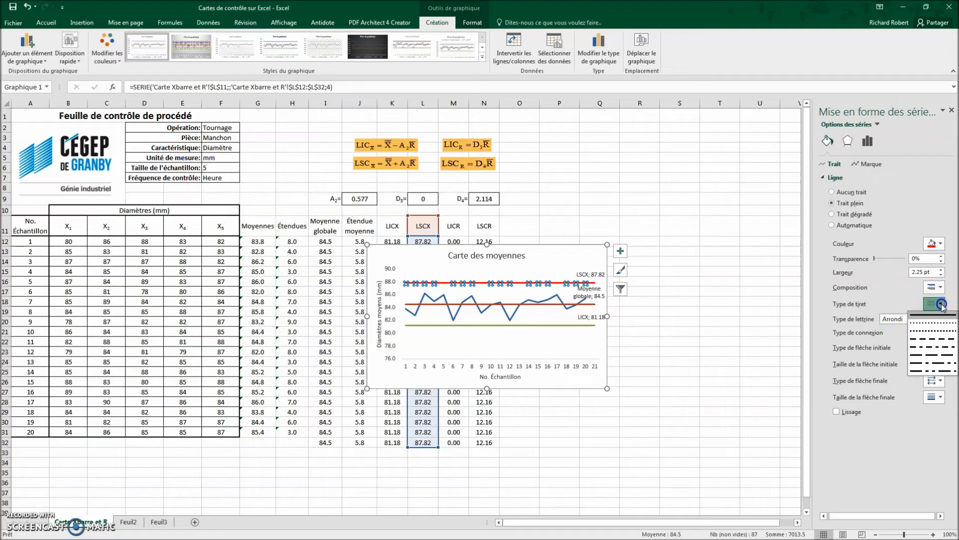
click(933, 339)
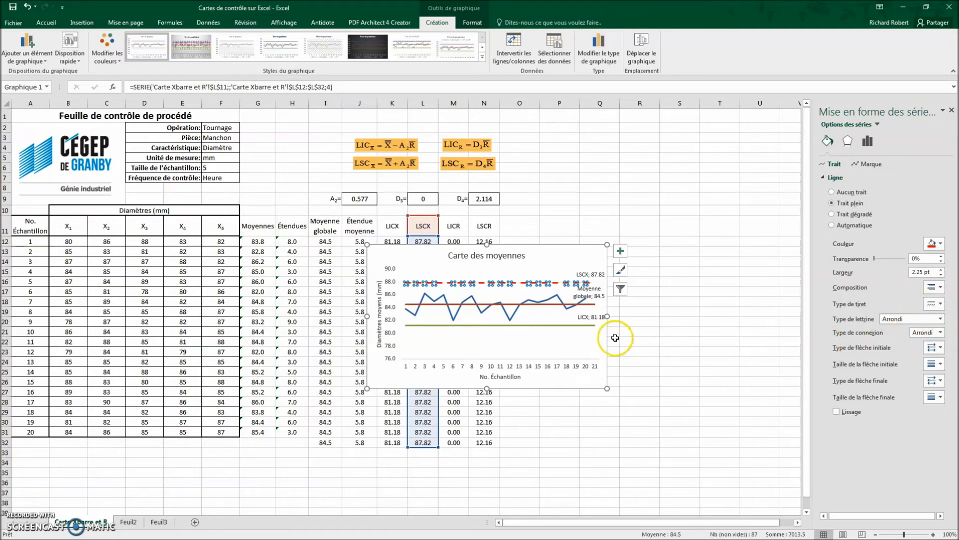
Step: Give the LICX lower limit line on the means chart a red colour and a dashed line style
click(556, 325)
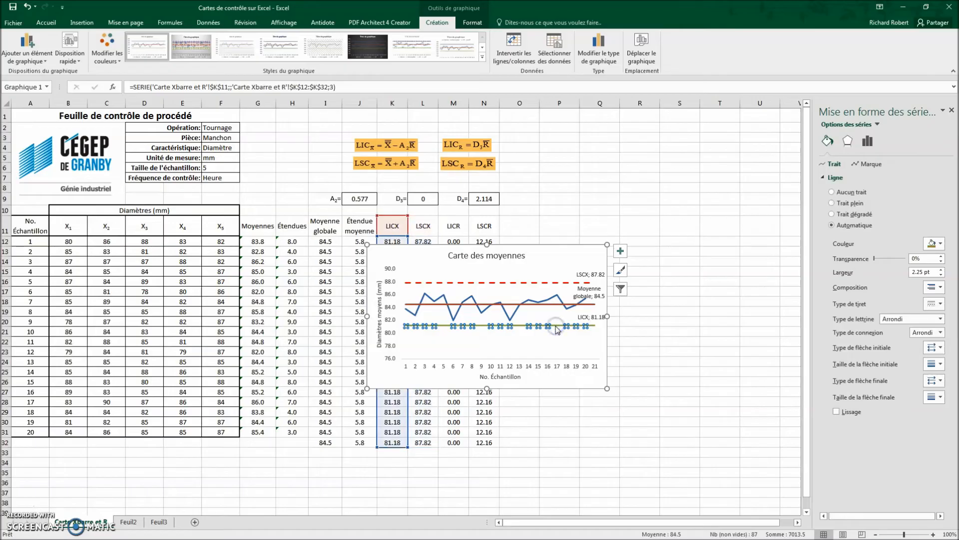
click(932, 244)
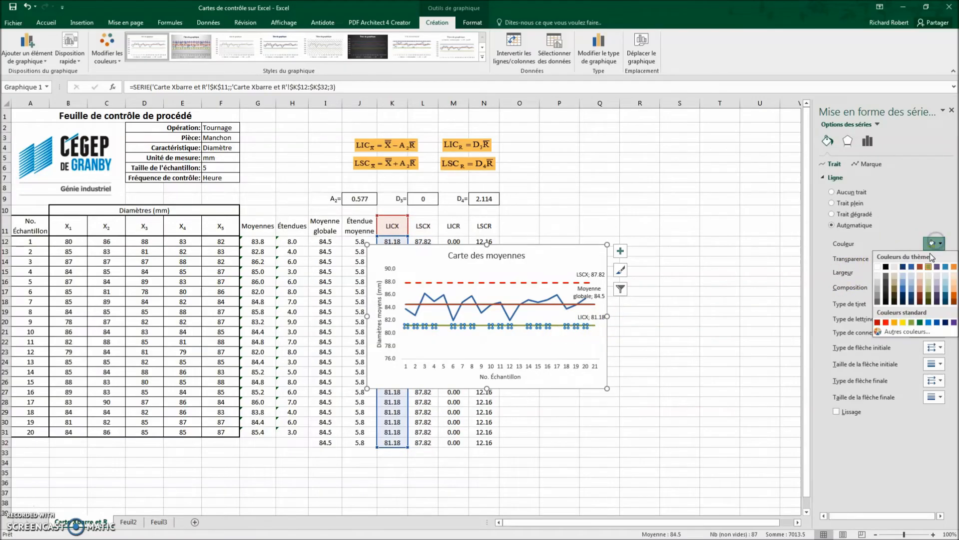
click(884, 319)
click(932, 303)
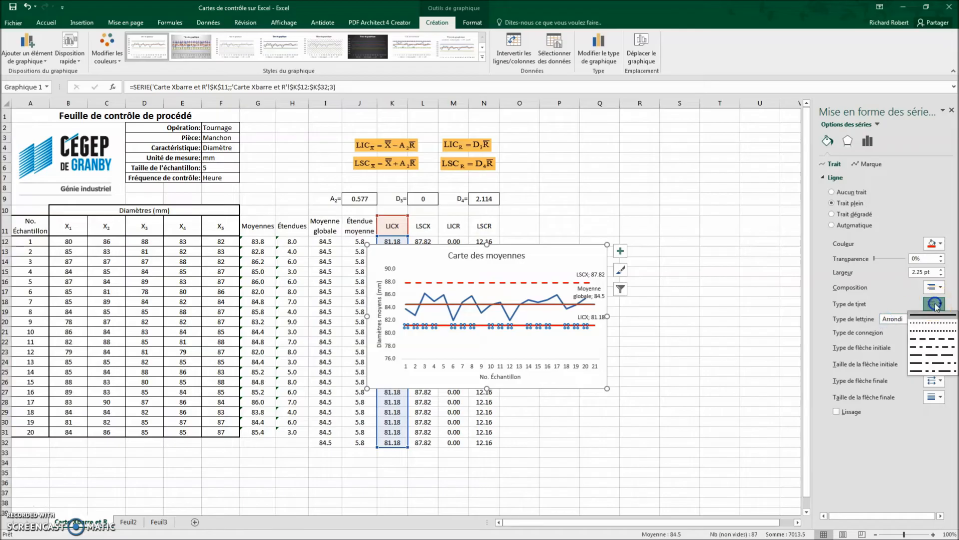
click(932, 332)
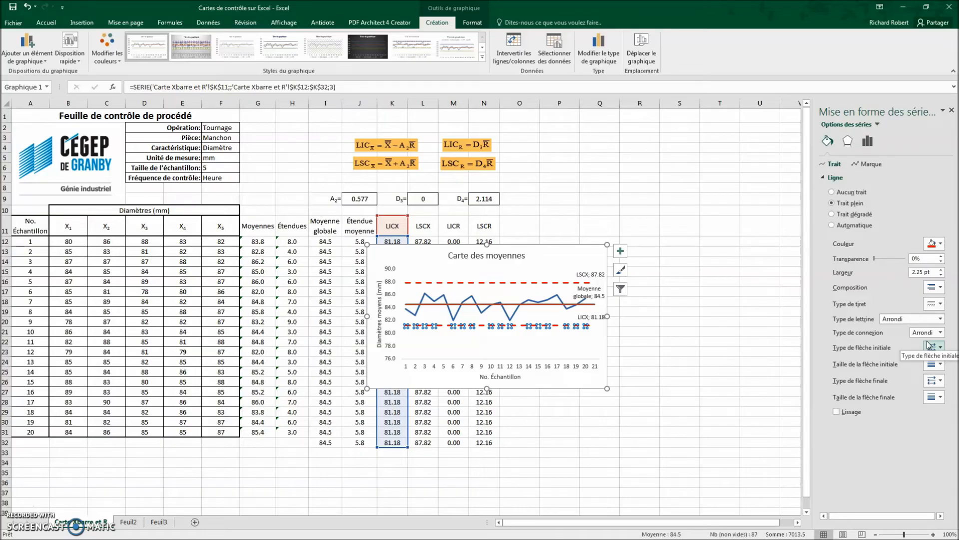
Step: Add automatic markers to the data points of the Moyennes series
click(547, 304)
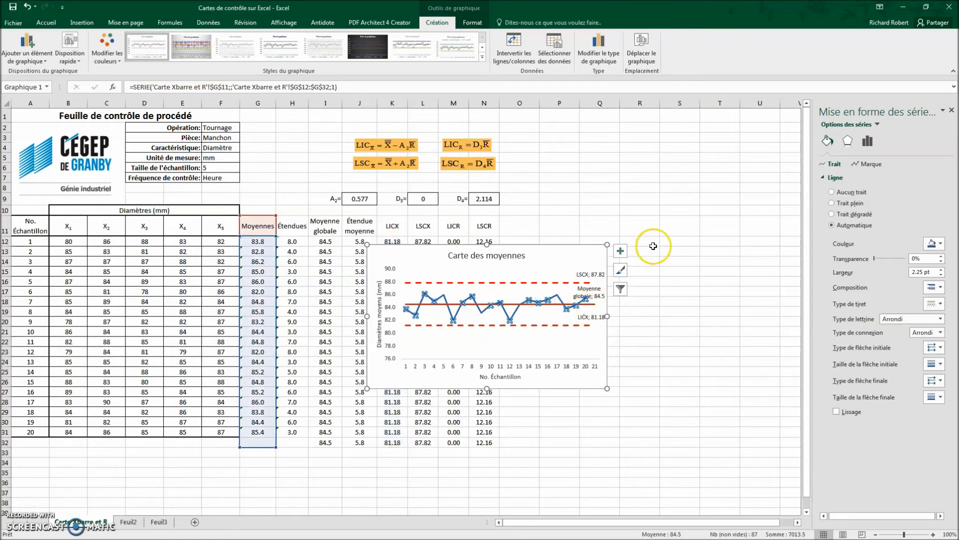
click(869, 165)
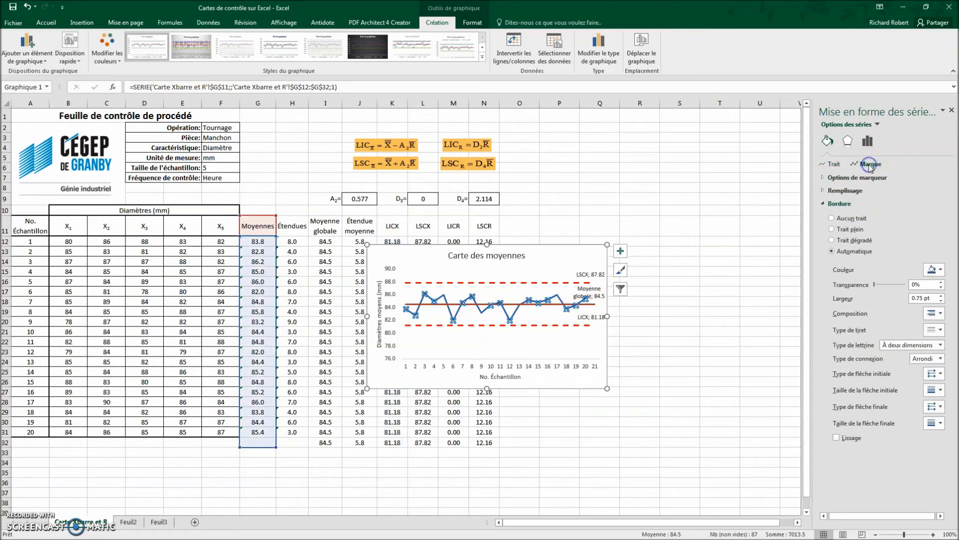
click(854, 180)
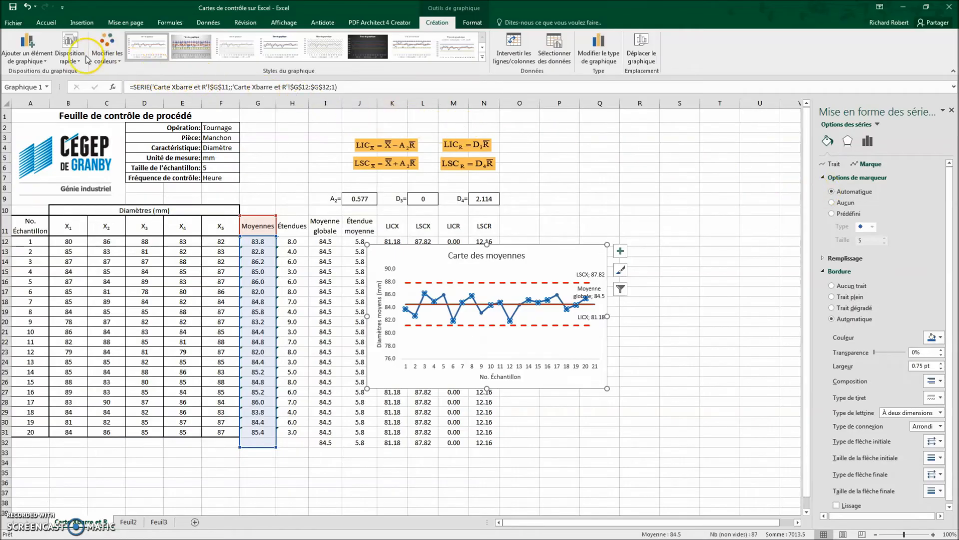
Step: Set the data labels of the Moyennes series to none
click(43, 58)
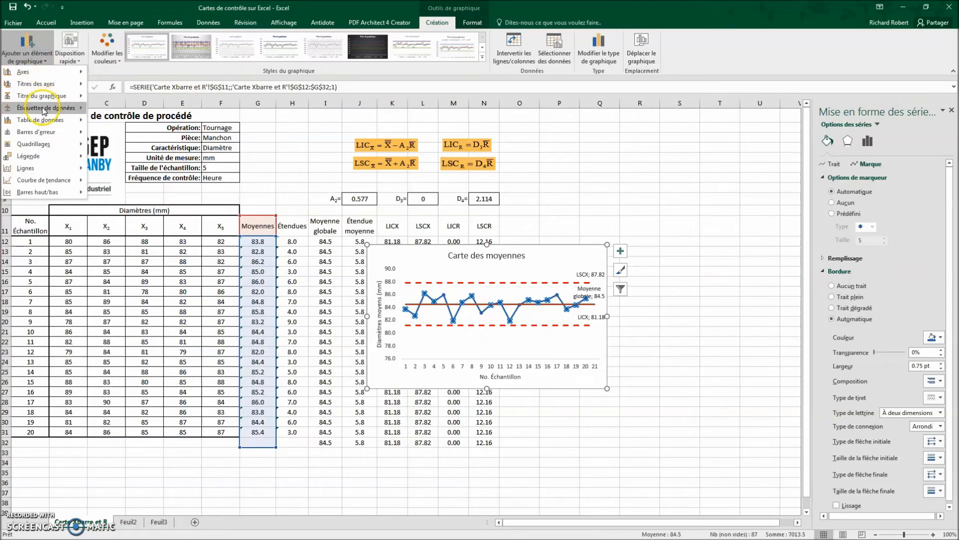
mouse_move(43, 111)
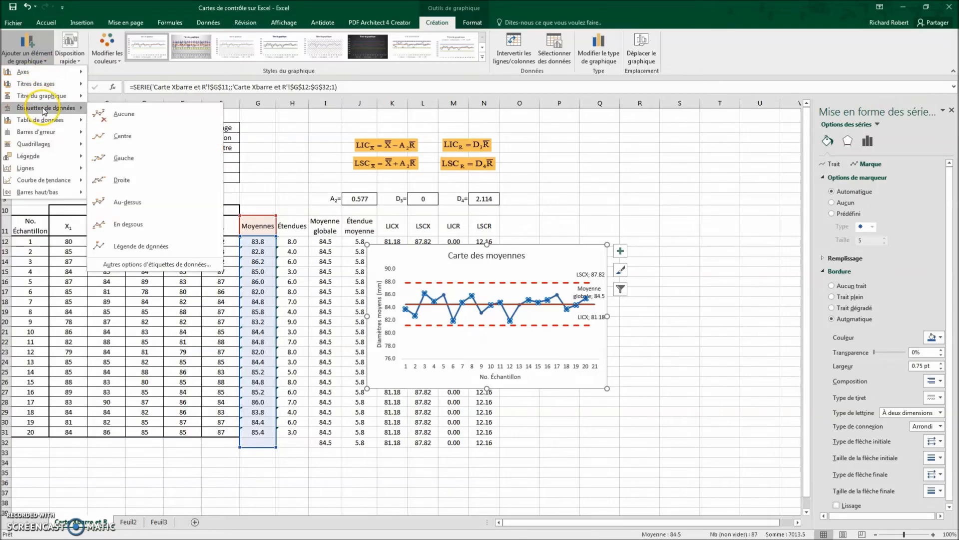
click(110, 115)
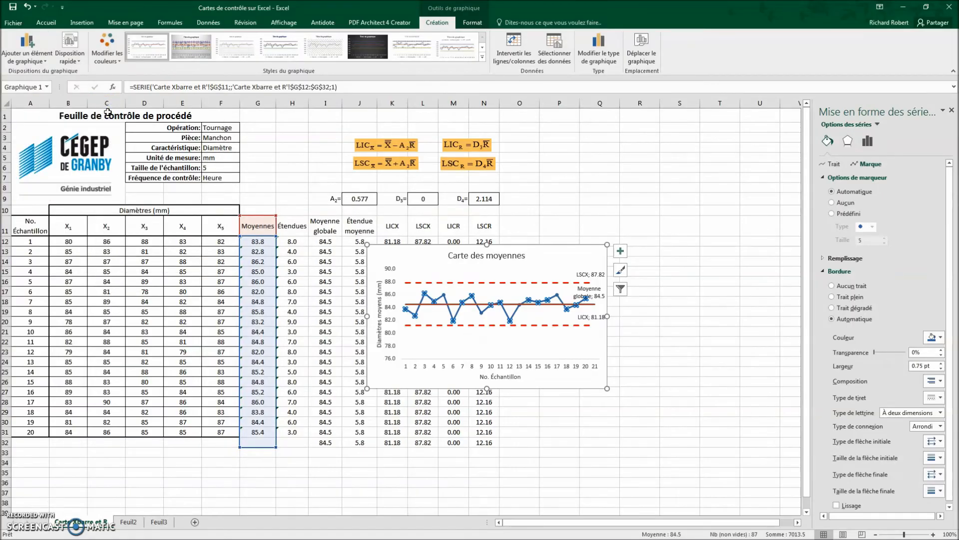
Step: Close the series formatting options and move the means chart to the empty area beside the data table
click(951, 111)
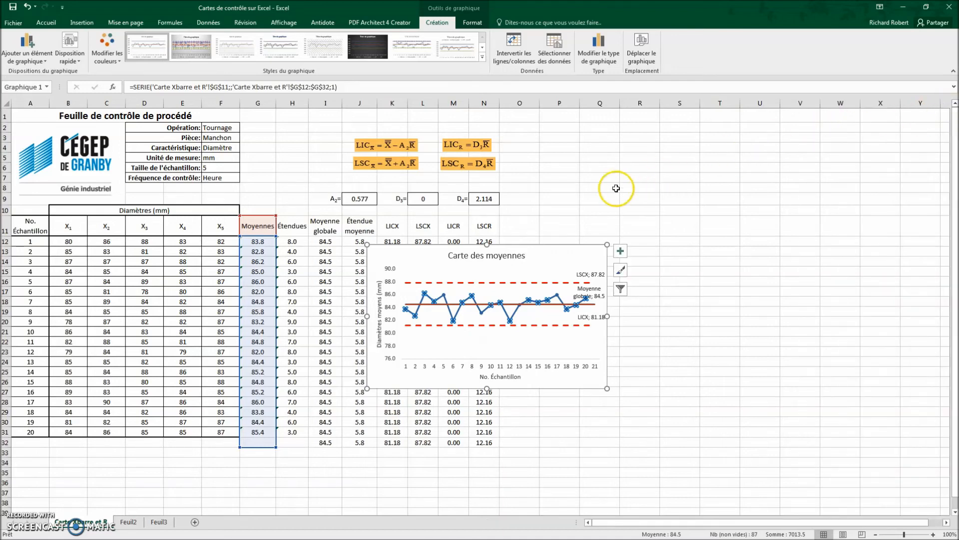
drag(560, 246, 728, 180)
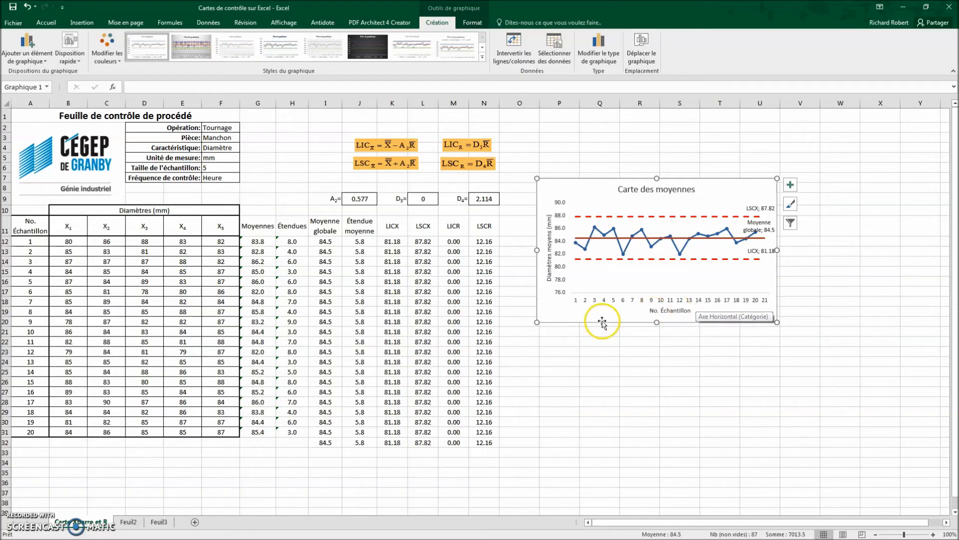
Step: Insert a recommended line chart (Courbes) from the Étendues, Étendue moyenne, LICR and LSCR columns, rows 11 to 32
drag(294, 228, 292, 444)
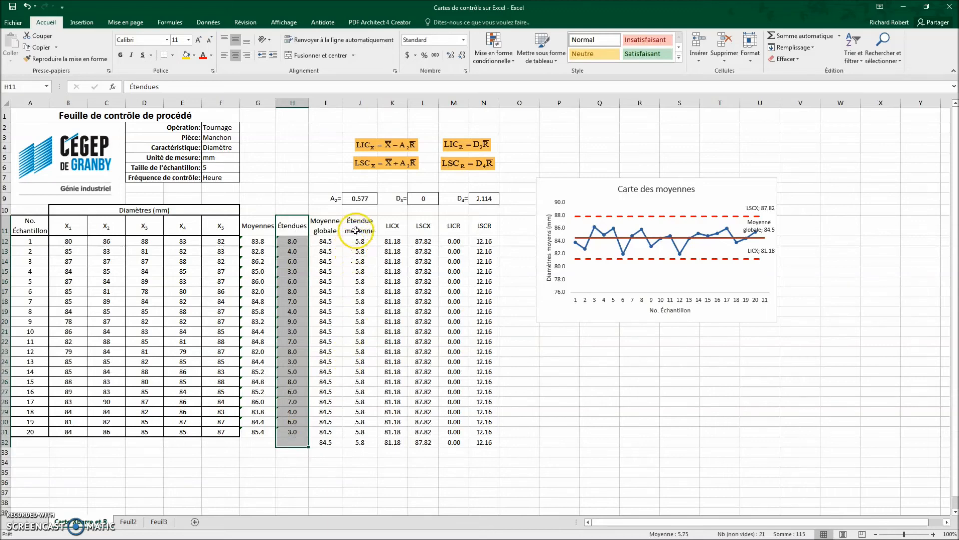
drag(356, 227, 358, 445)
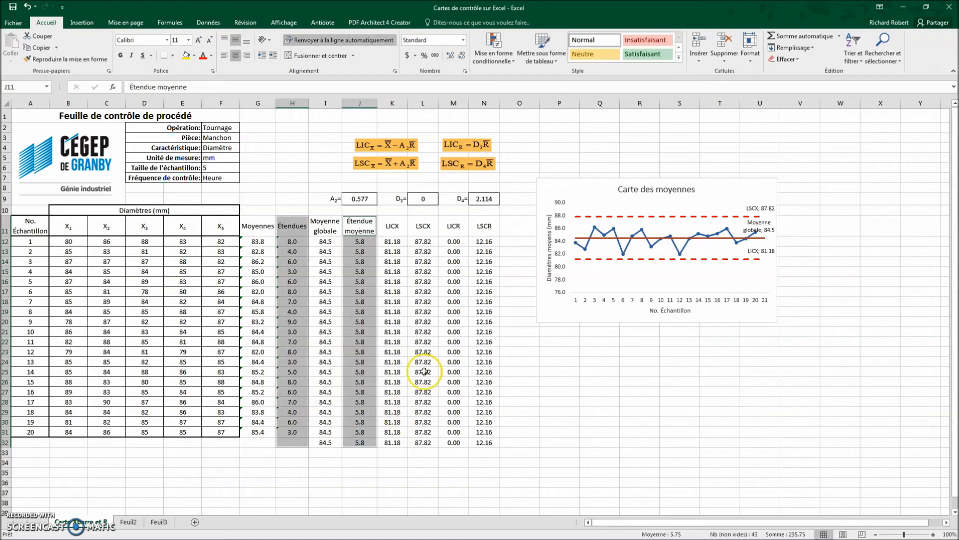
drag(453, 227, 472, 446)
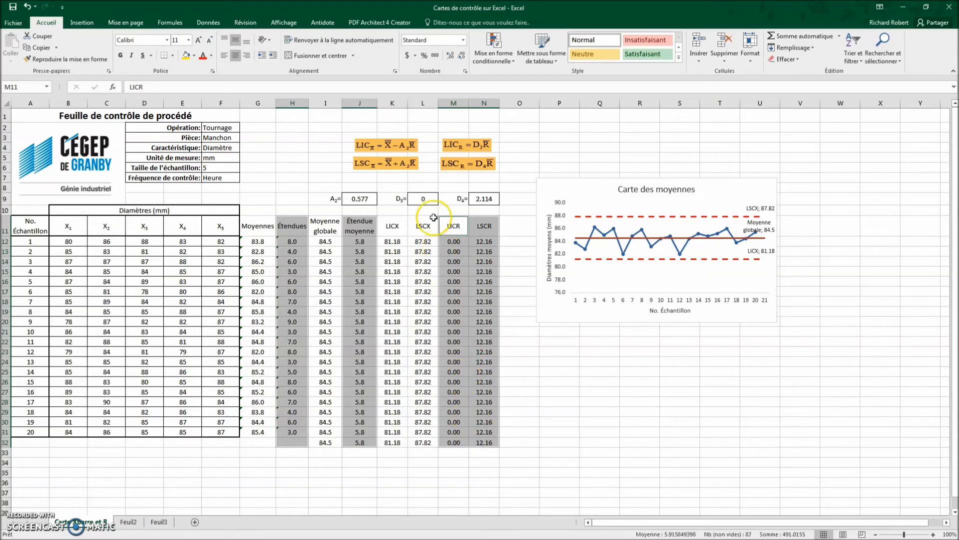
click(82, 22)
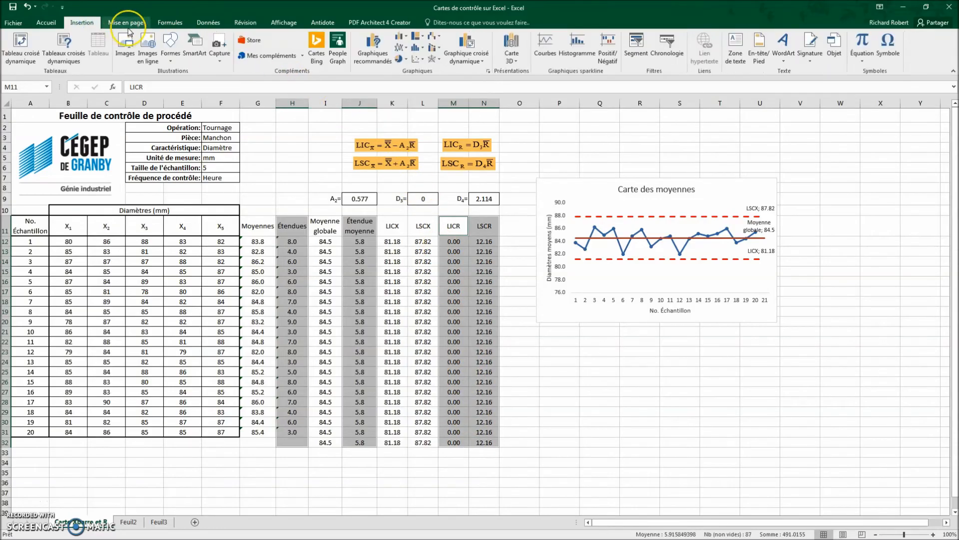
click(376, 50)
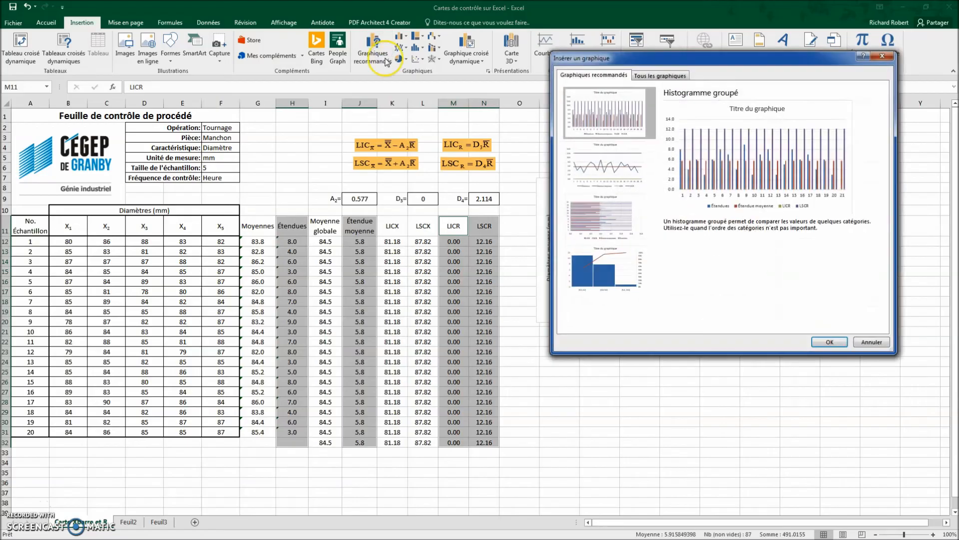
click(587, 167)
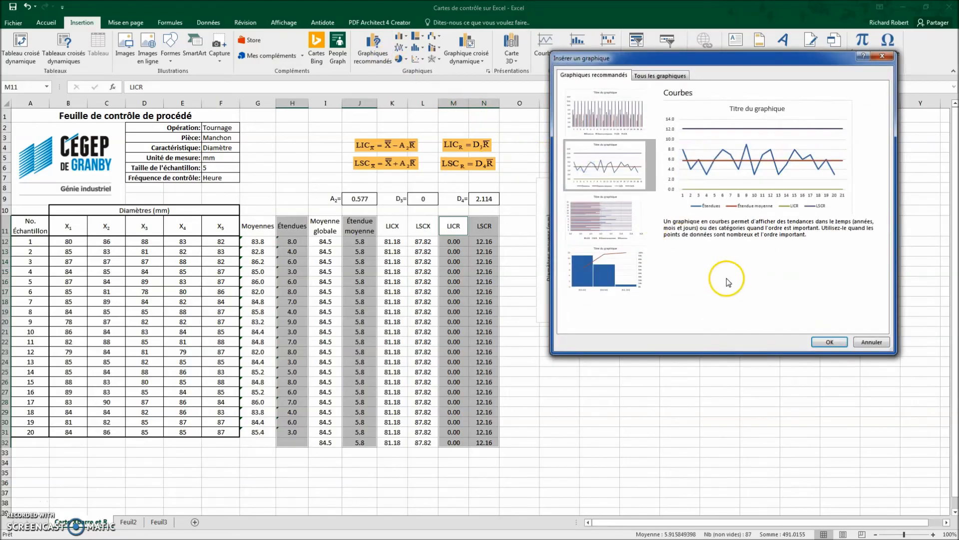
click(829, 342)
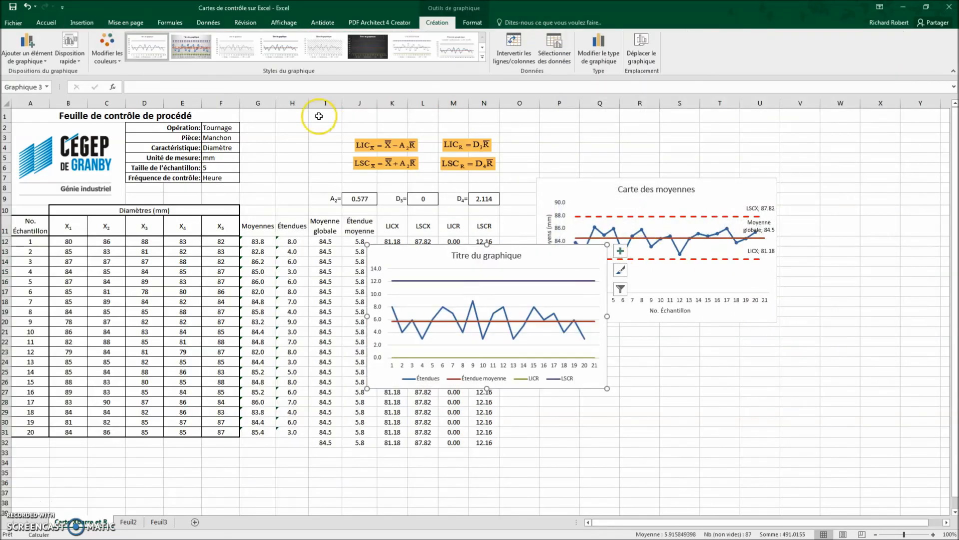
Step: Apply the quick layout with a vertical axis title and line-end labels to the ranges chart, placing the data labels above the lines
click(75, 61)
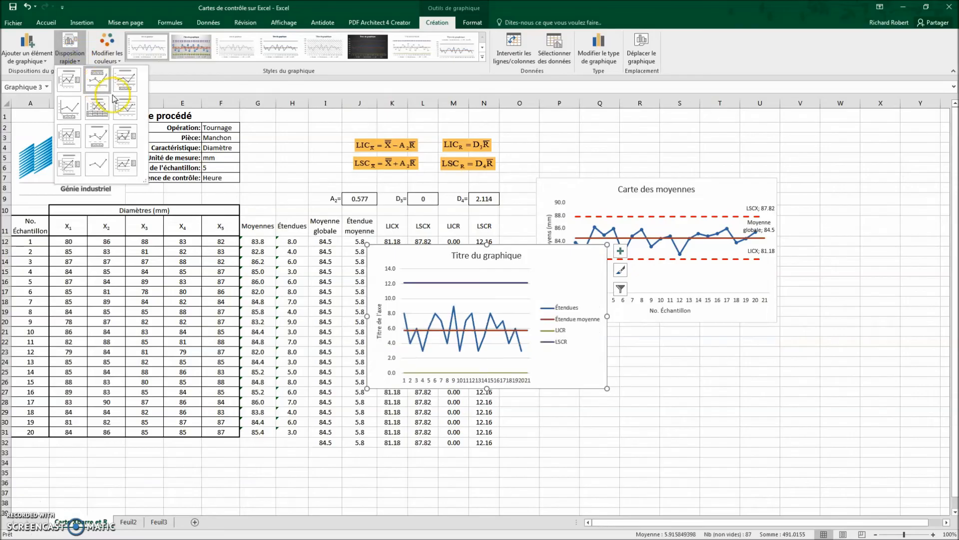
click(124, 109)
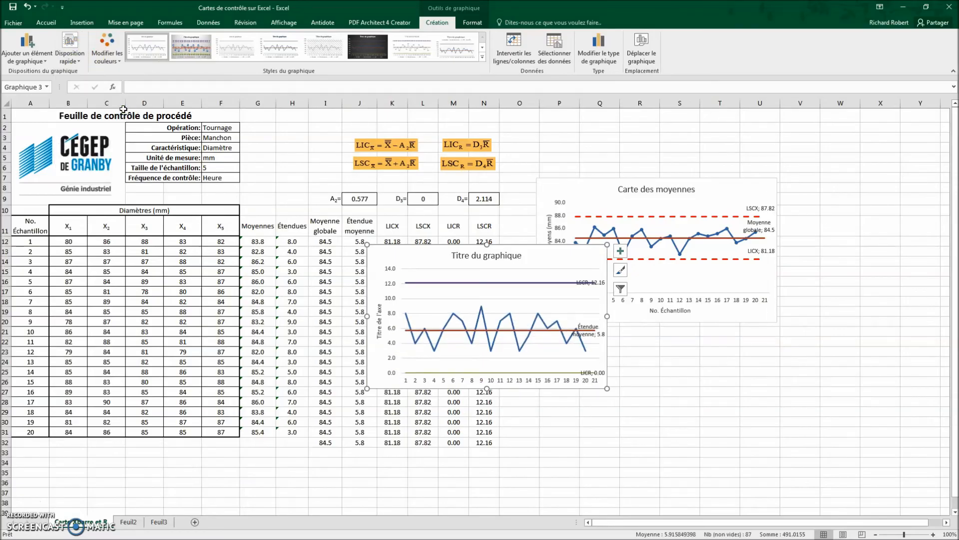
click(46, 61)
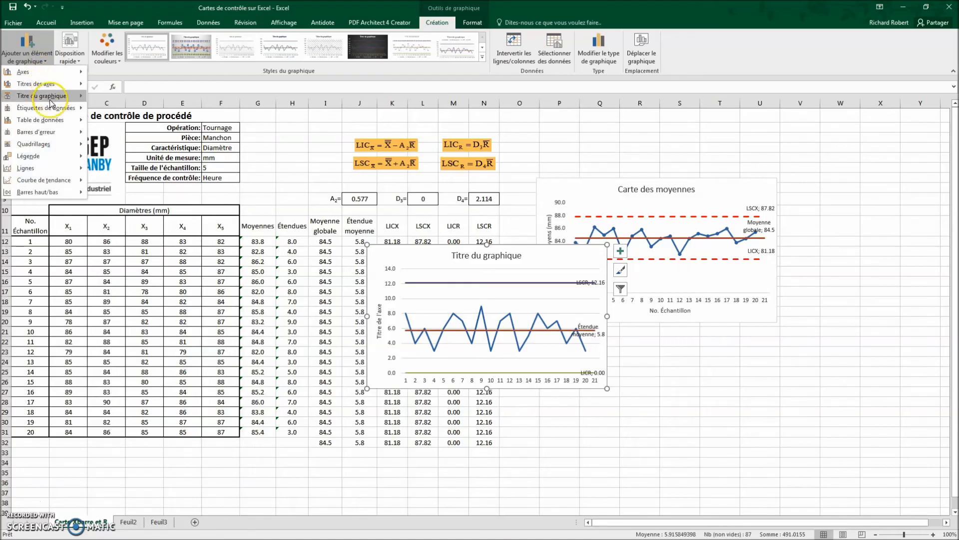
mouse_move(47, 108)
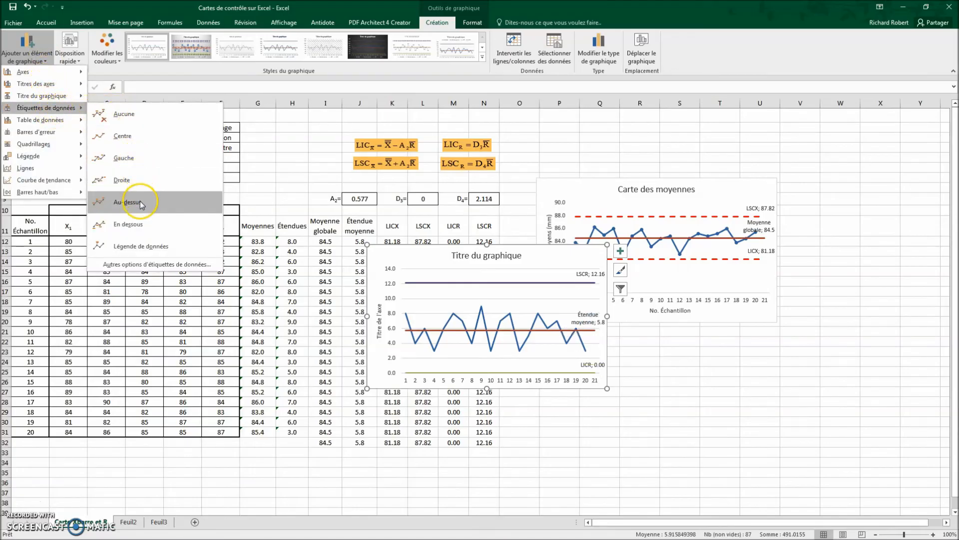
click(138, 202)
Step: Remove the primary major horizontal gridlines from the ranges chart
click(40, 65)
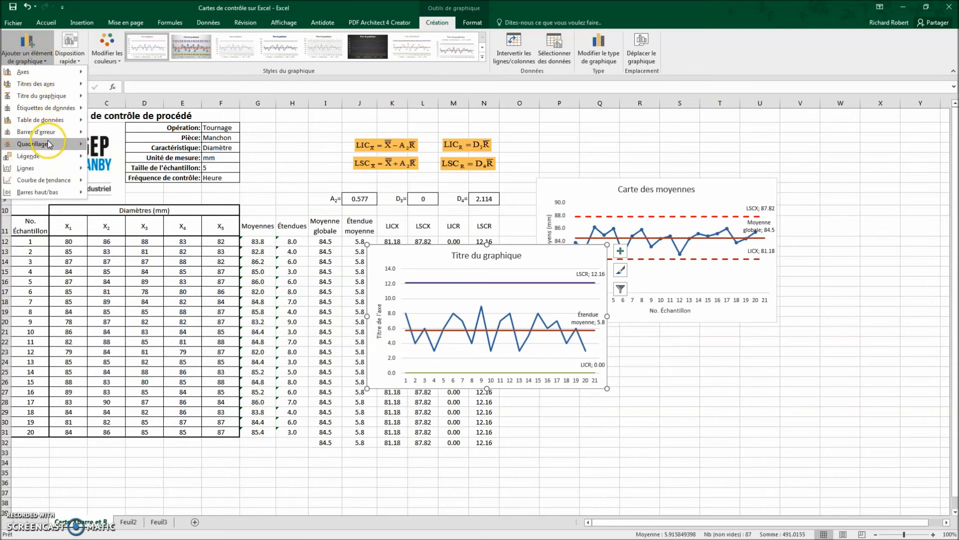
mouse_move(50, 144)
click(106, 150)
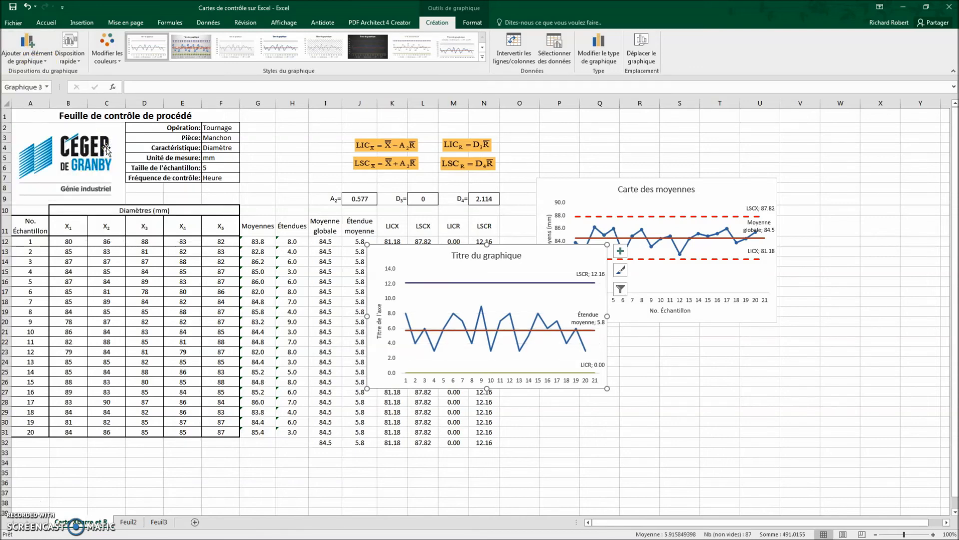
Step: Add a primary horizontal axis title reading "No. Échantillon" to the ranges chart
click(30, 55)
mouse_move(44, 85)
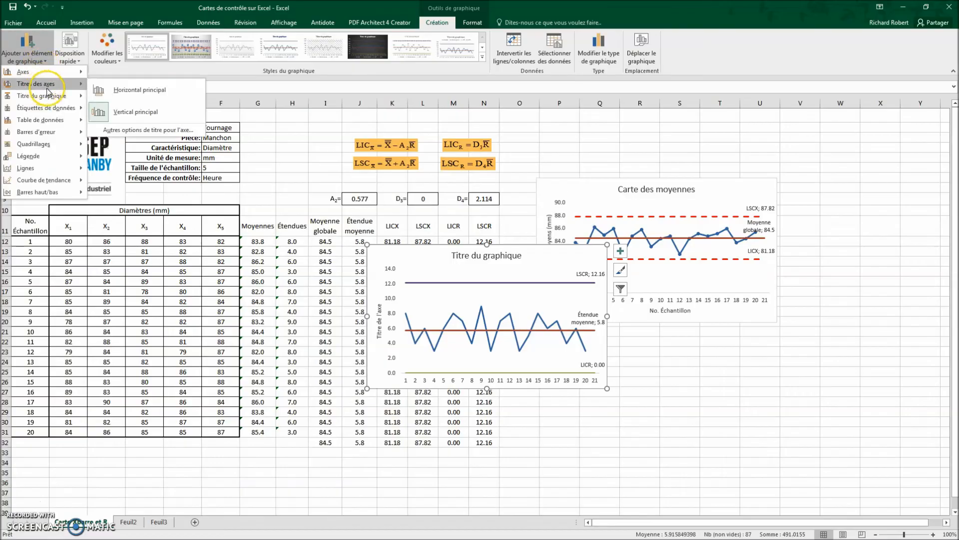
click(133, 90)
text(No. Échant)
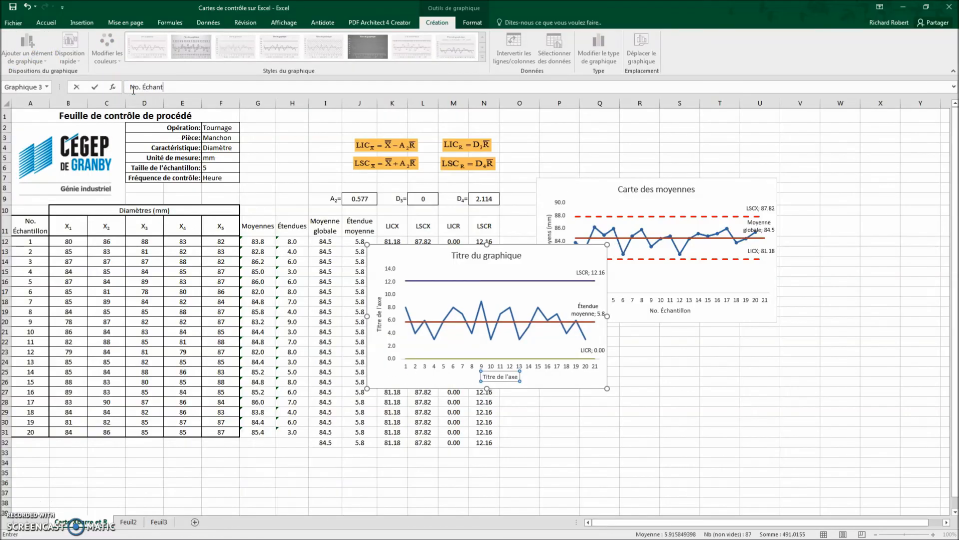
text(illon)
Step: Set the title of the ranges chart to "Carte R"
click(495, 256)
text(C)
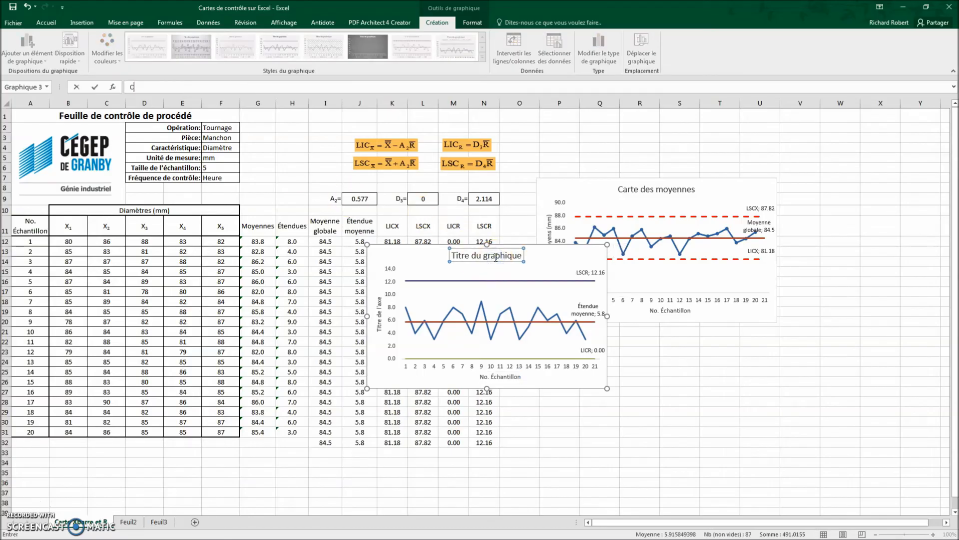
text(arte R)
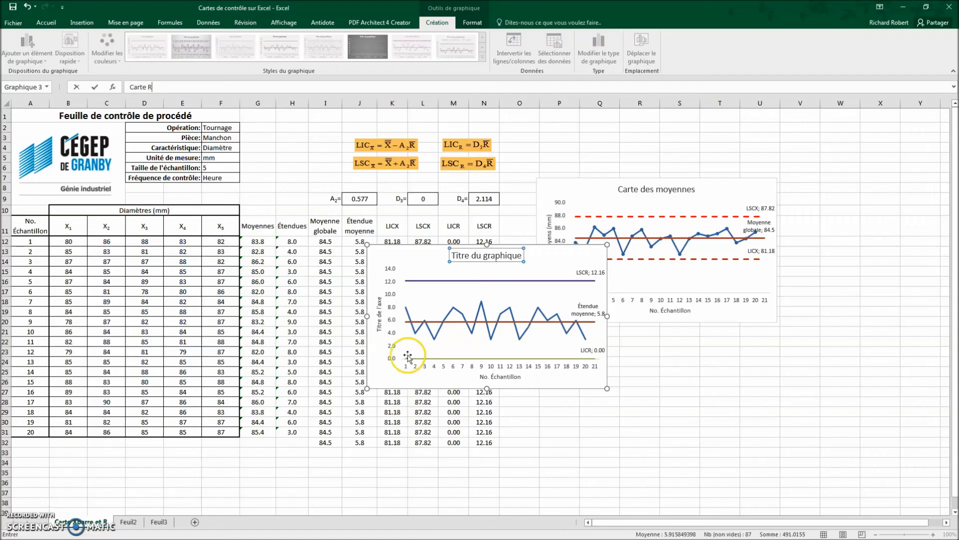
Step: Set the ranges chart's vertical axis title to "Étendues des diamètres (mm)" and place the chart directly below the means chart
click(379, 317)
text(Étendues des diamètres (mm)
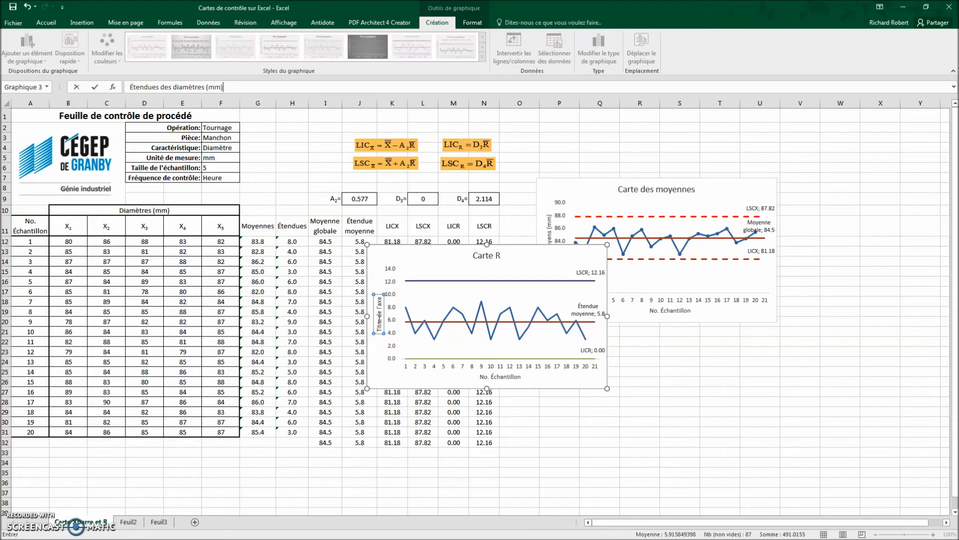
key(Return)
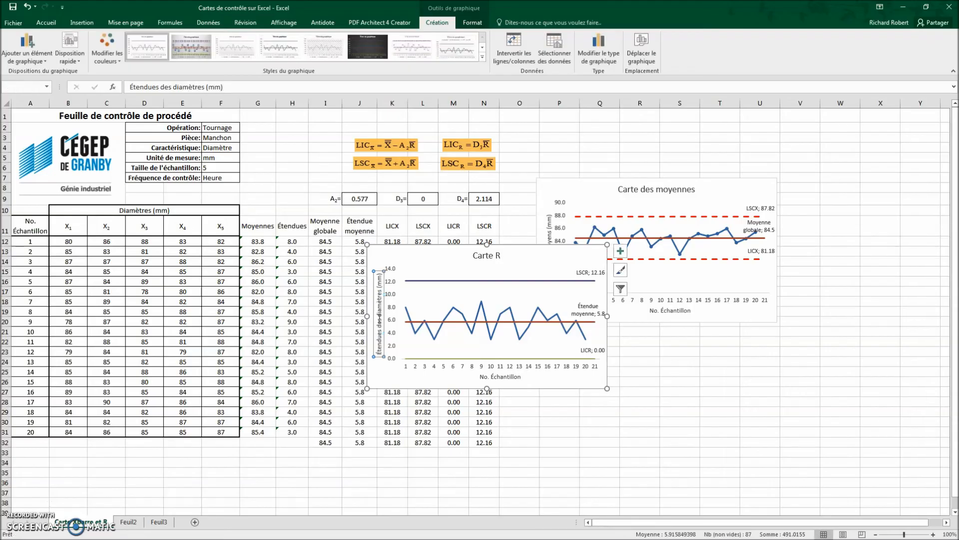
drag(523, 244, 693, 331)
Step: Format the LSCR series line in the ranges chart as a red dashed line
double_click(692, 370)
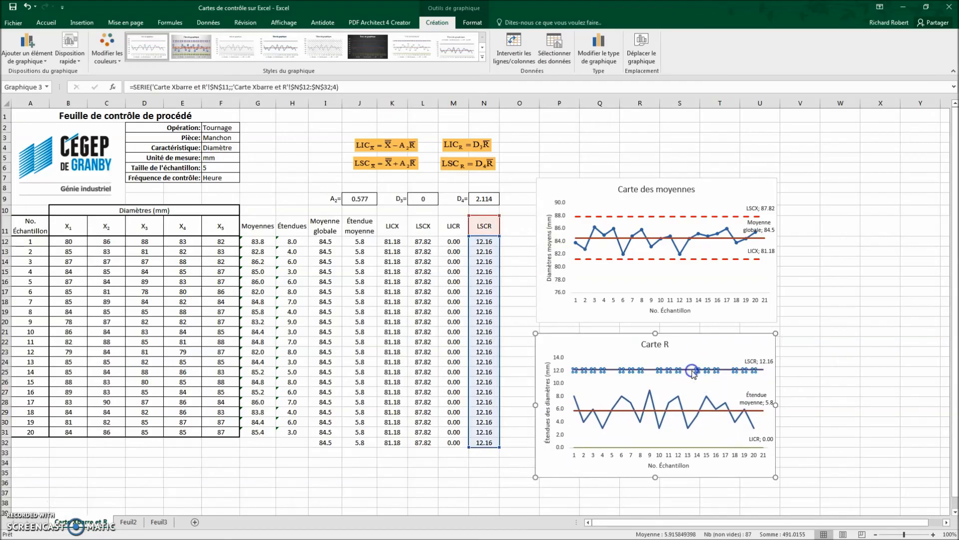
click(827, 141)
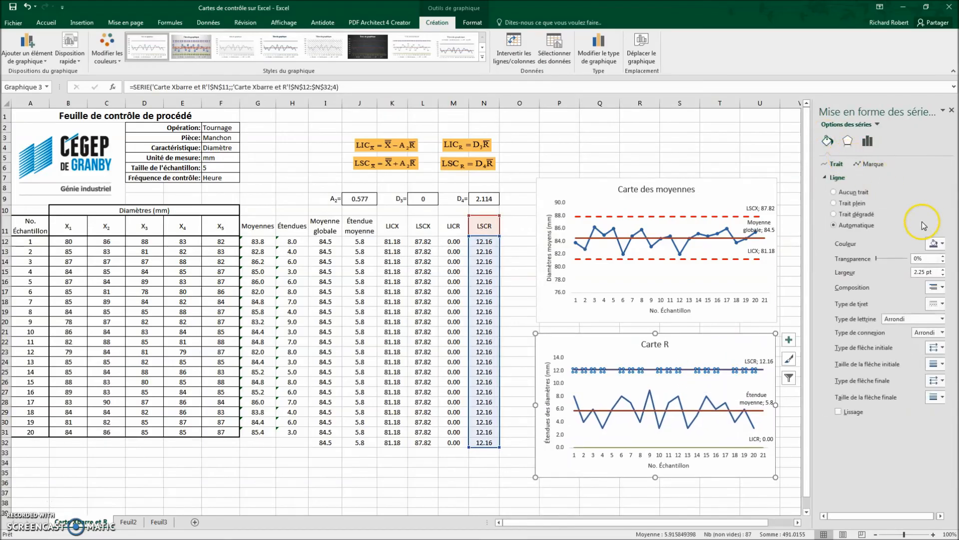
click(934, 243)
click(886, 322)
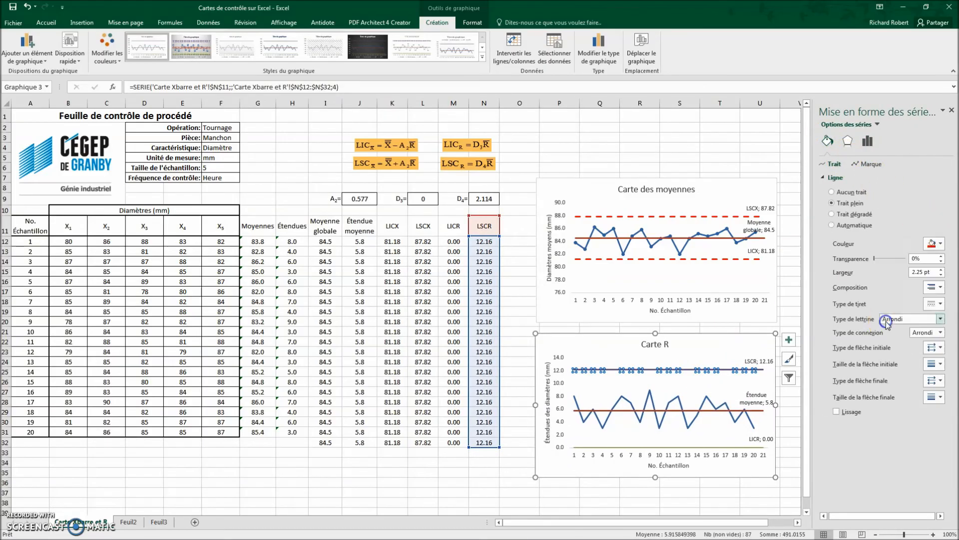
click(938, 302)
click(932, 339)
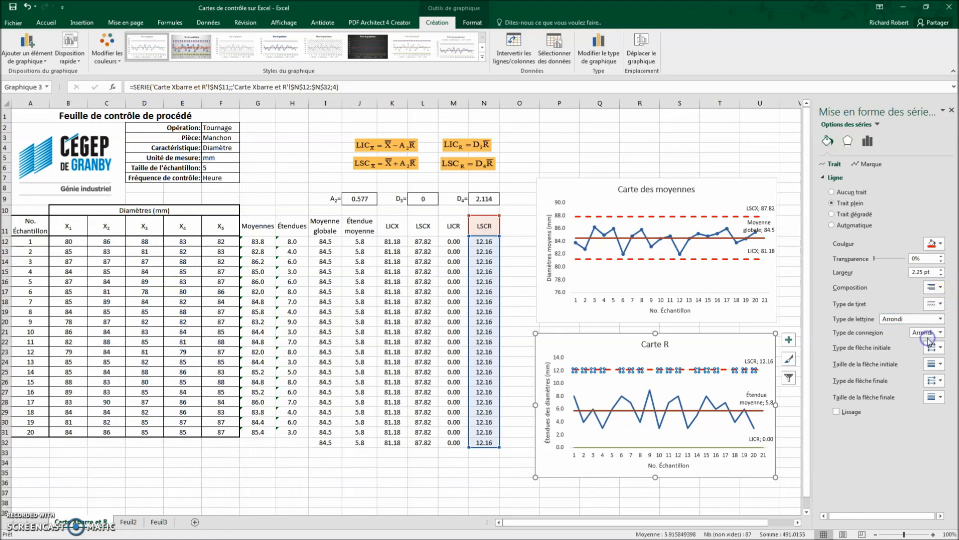
Step: Format the LICR series line in the ranges chart as a red dashed line
click(724, 448)
click(935, 244)
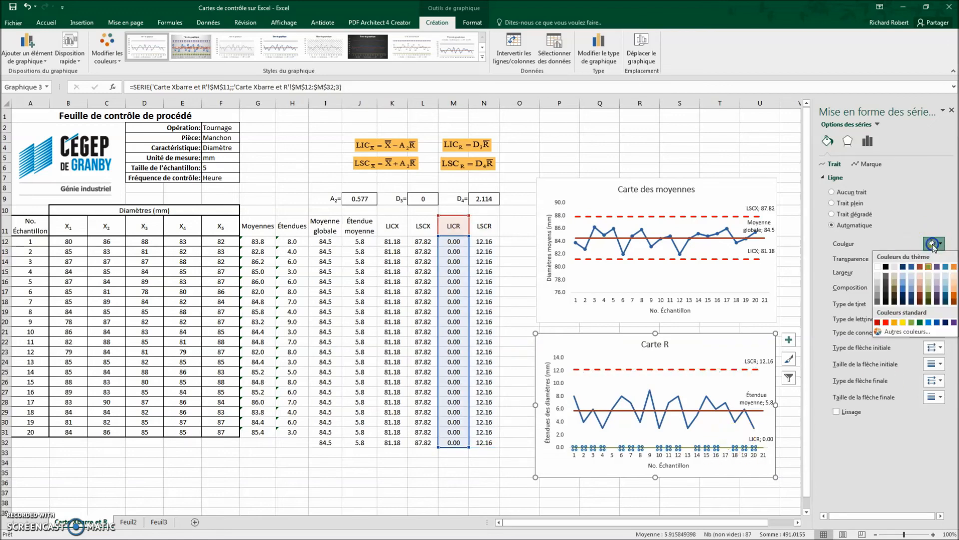
click(889, 321)
click(937, 303)
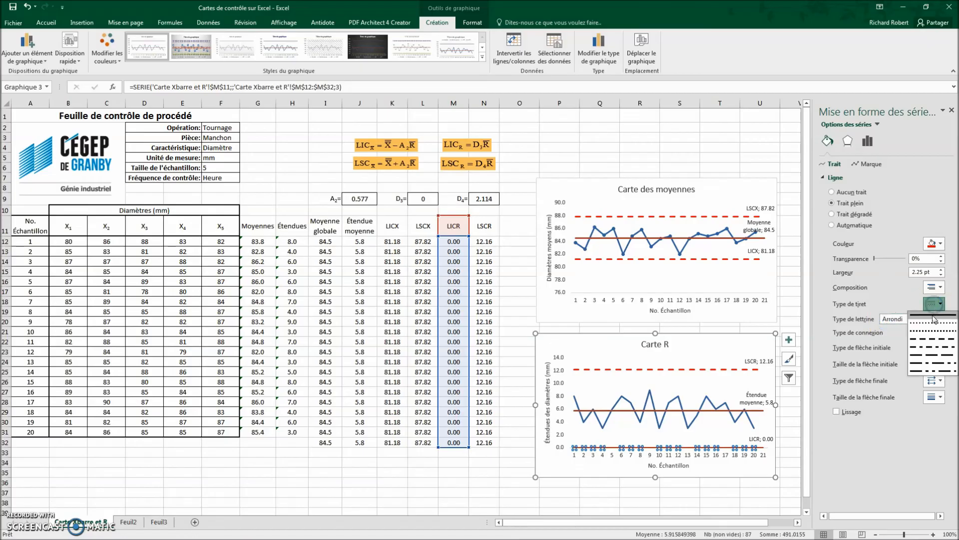
click(934, 342)
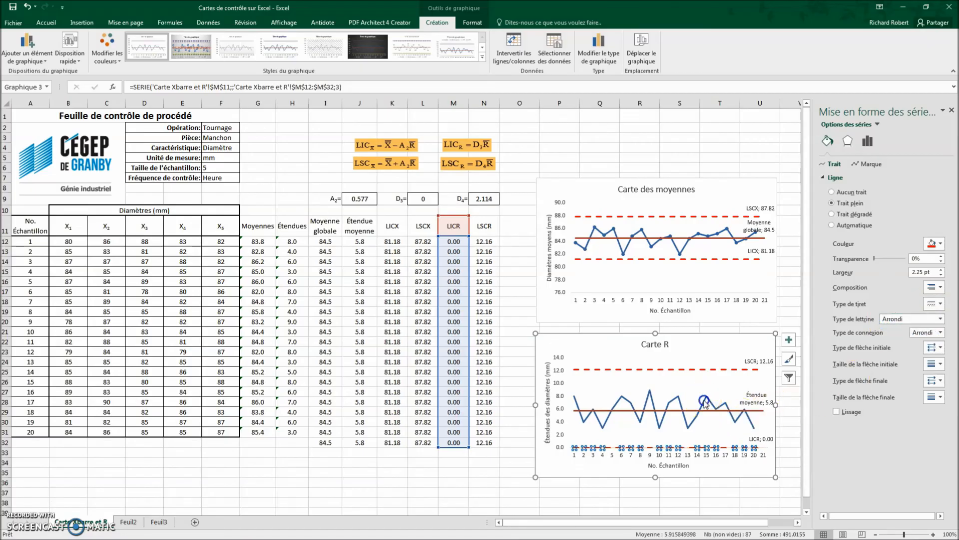
Step: Give the Étendues series in the ranges chart automatic markers and close the series formatting options
click(725, 398)
click(867, 163)
click(839, 178)
click(832, 192)
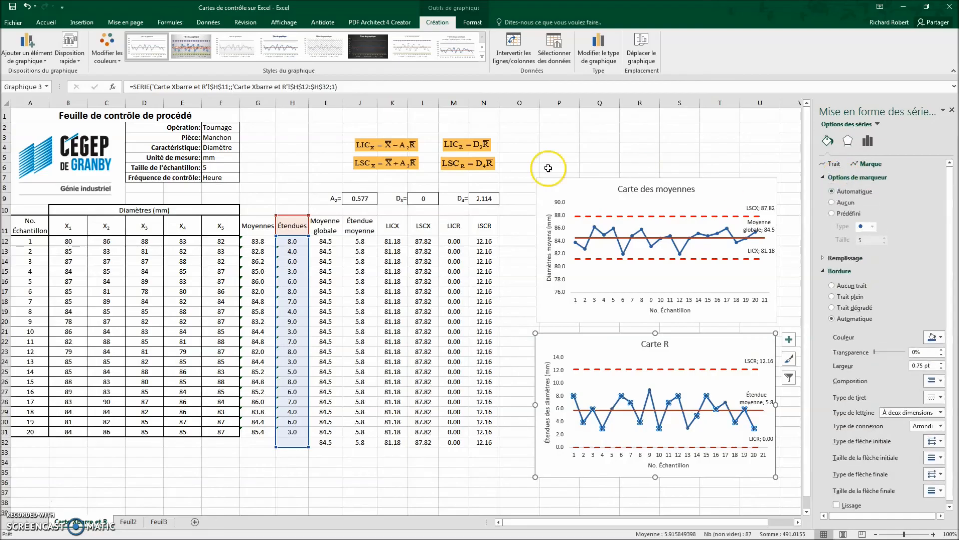
click(35, 60)
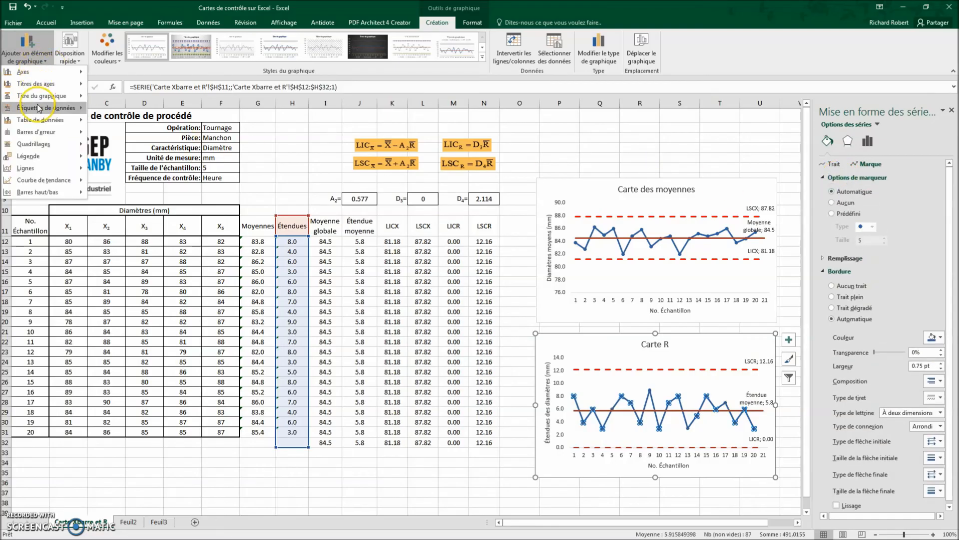
click(500, 98)
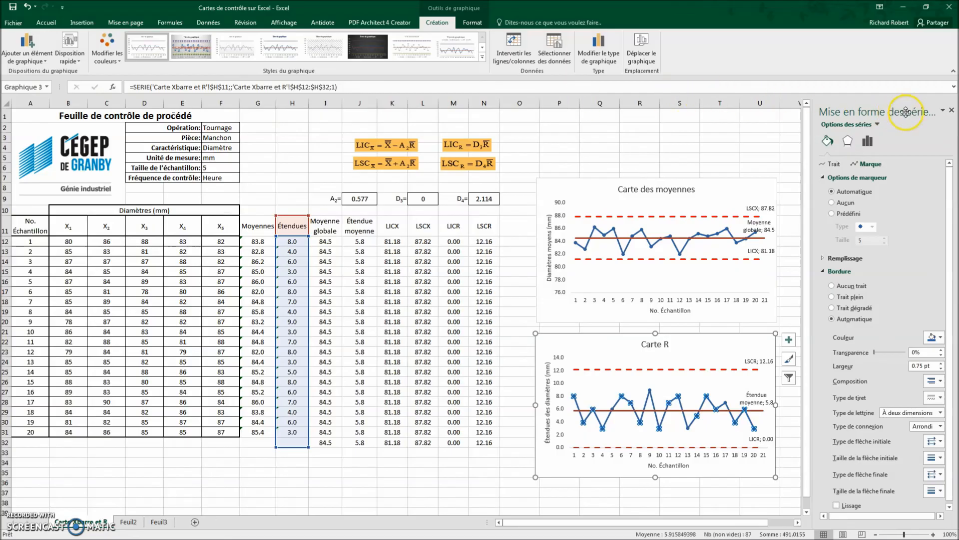
click(952, 110)
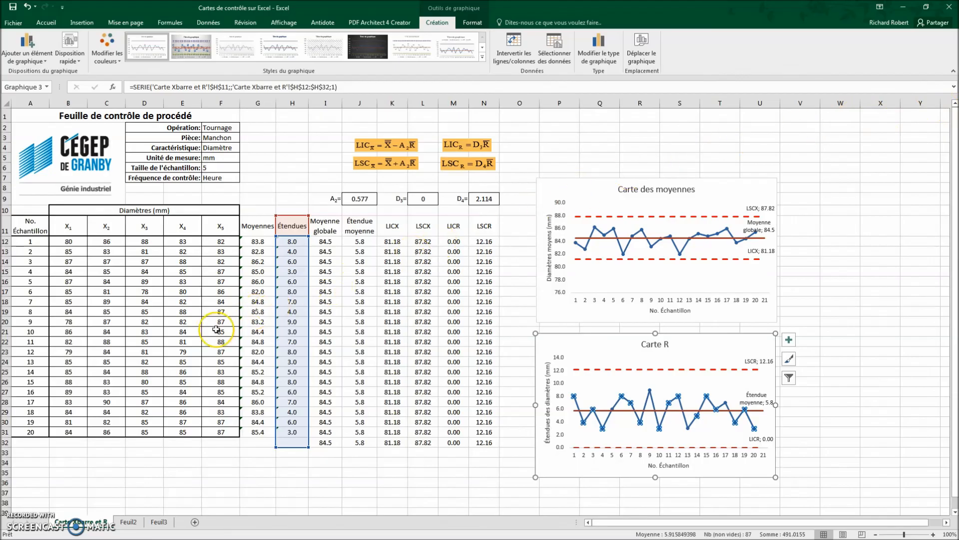
Step: Insert a new row at row 32, just below sample 20, and enter 21 as its sample number
right_click(7, 442)
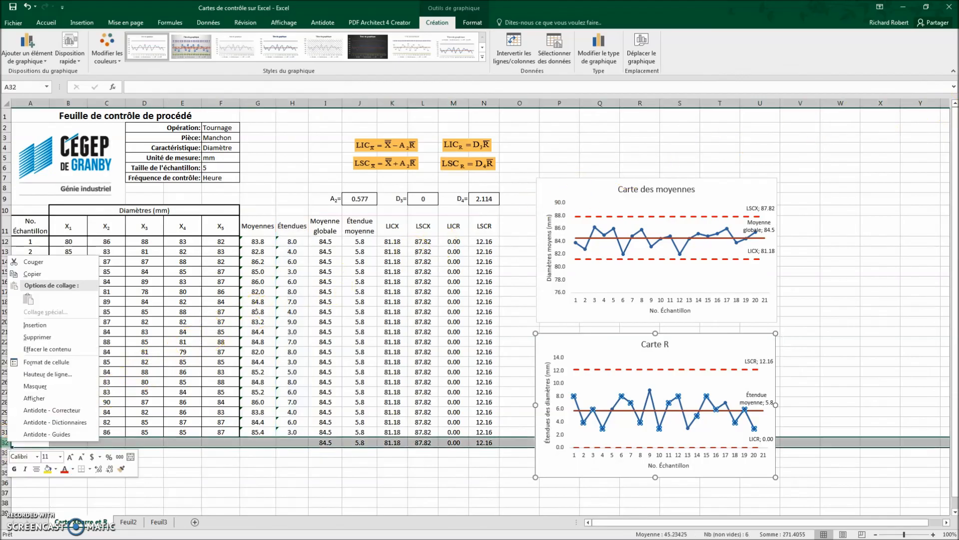
click(33, 325)
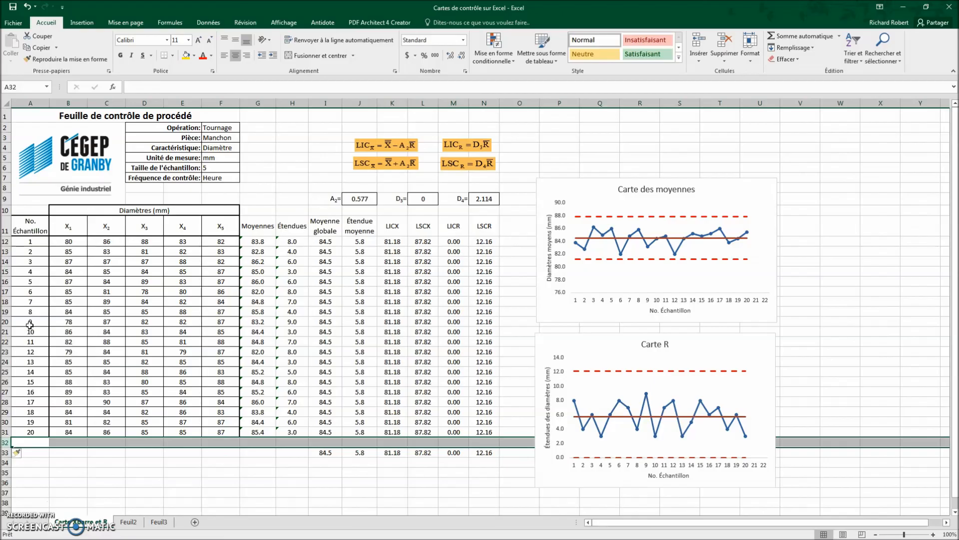
click(31, 441)
text(2)
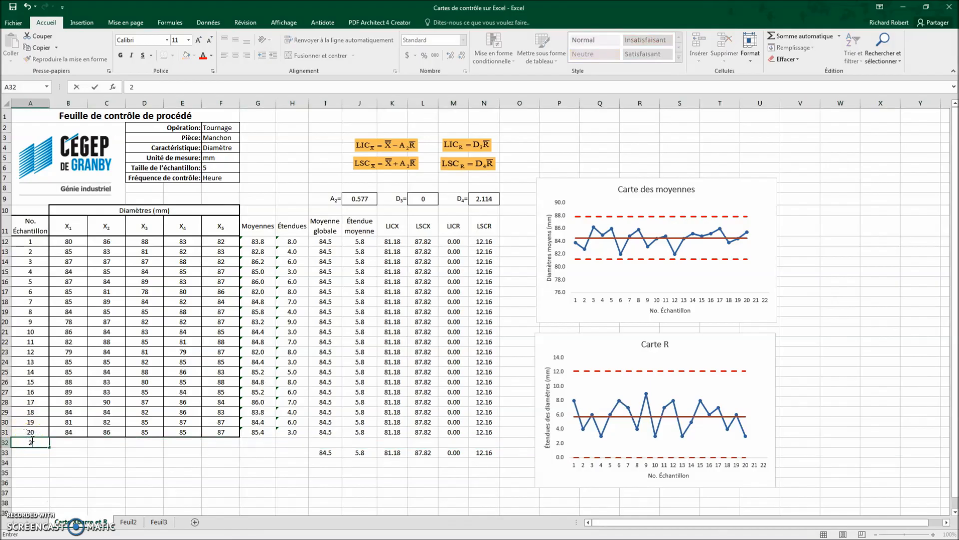
text(1)
key(Tab)
Step: Enter the diameters 83, 81, 82, 85 and 81 for sample 21 and fill the formulas in I31:N31 down to row 32
text(83)
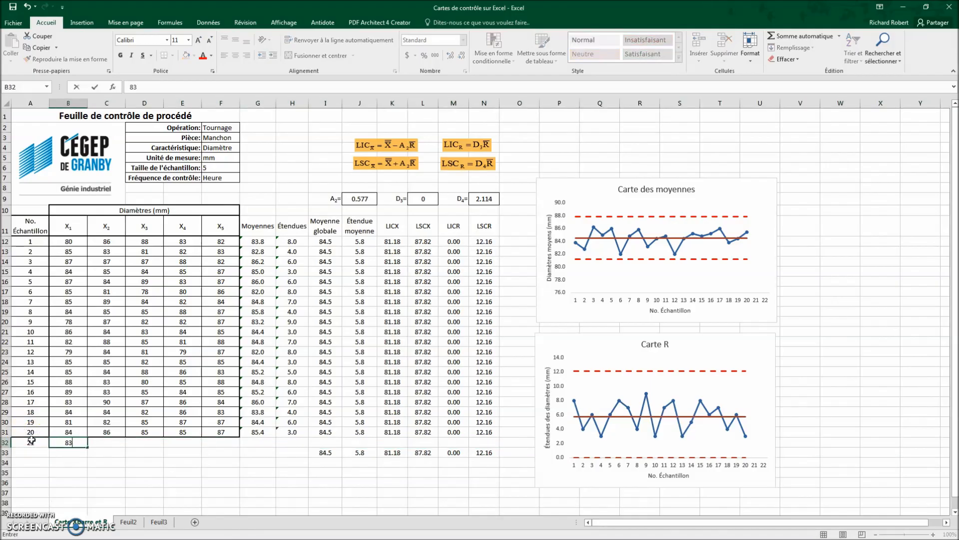
key(Tab)
text(81)
key(Tab)
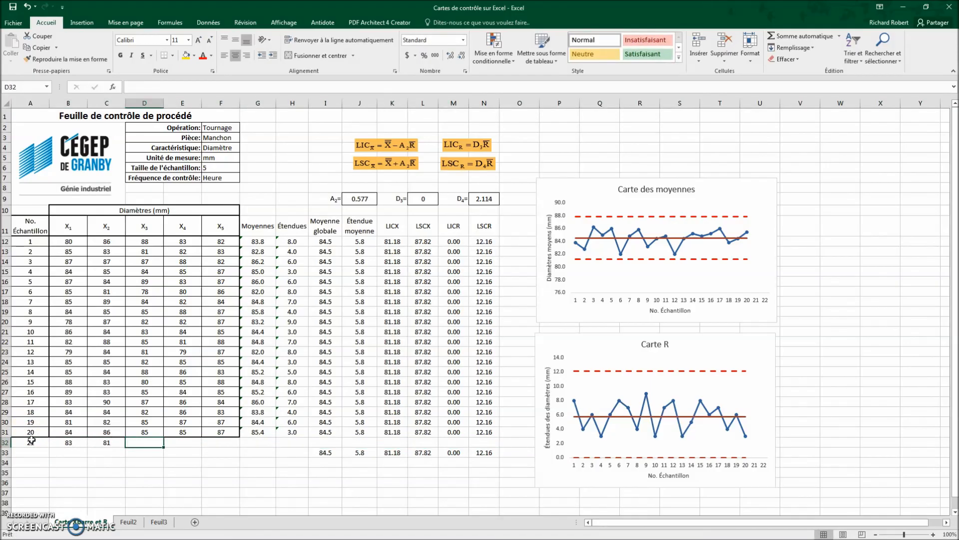
text(82)
key(Tab)
text(85)
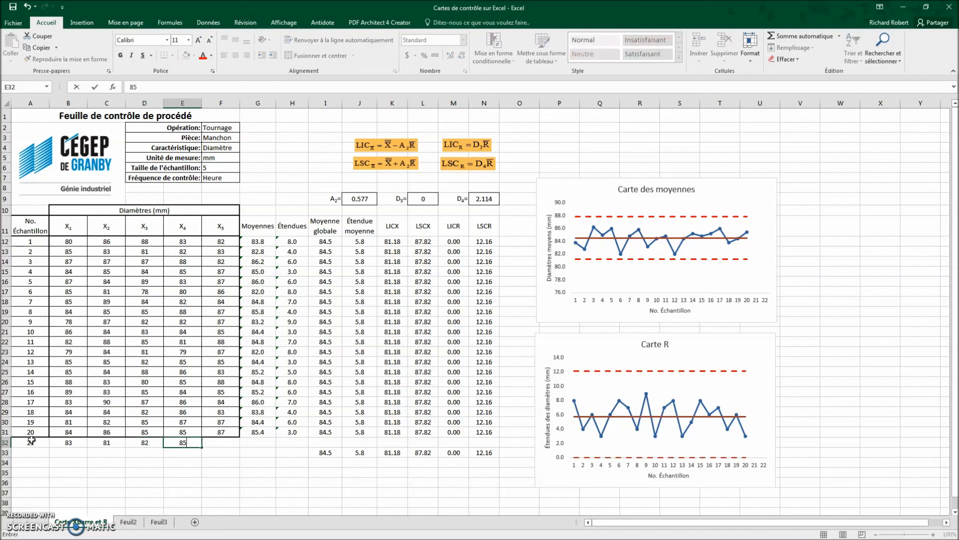
key(Tab)
text(81)
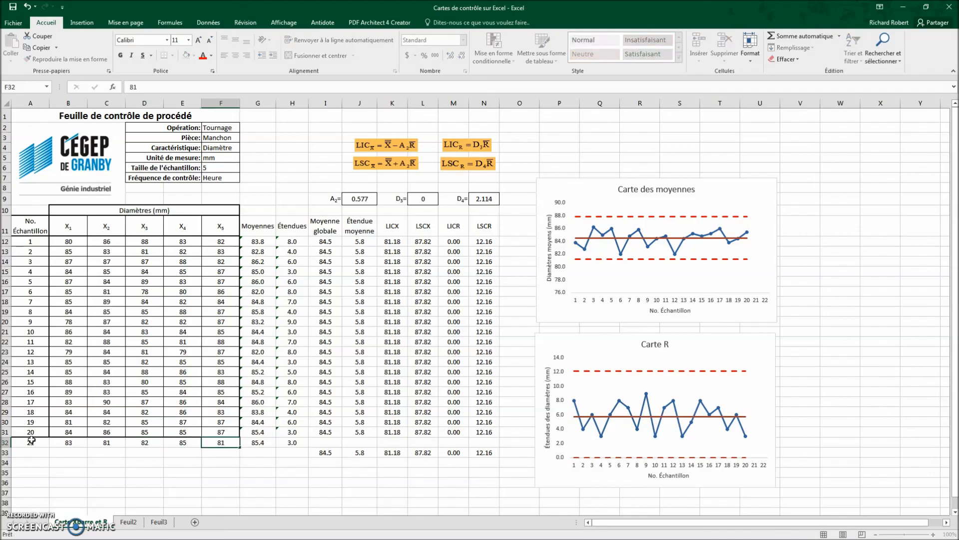
key(Tab)
drag(322, 431, 495, 444)
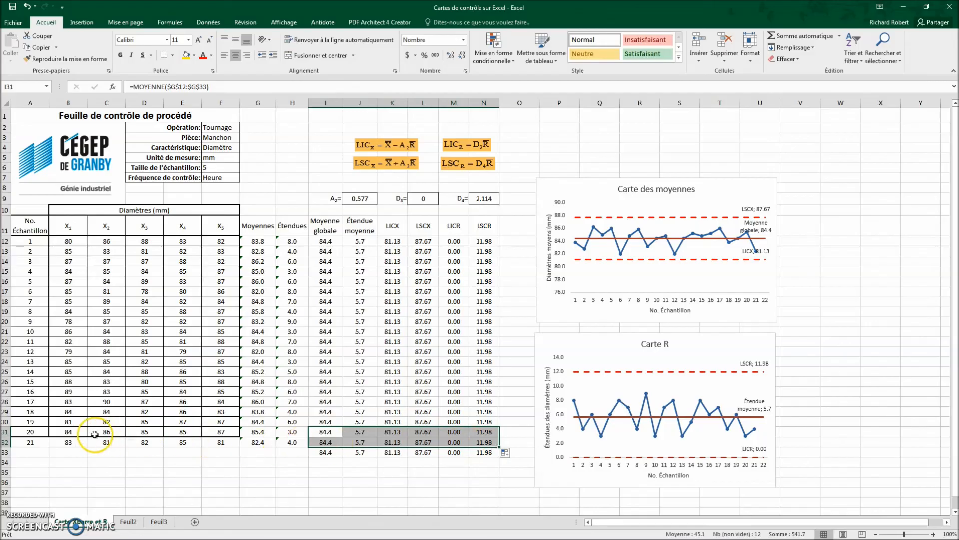
Step: Insert a new row at row 33, just below sample 21, and enter 22 as its sample number
right_click(5, 452)
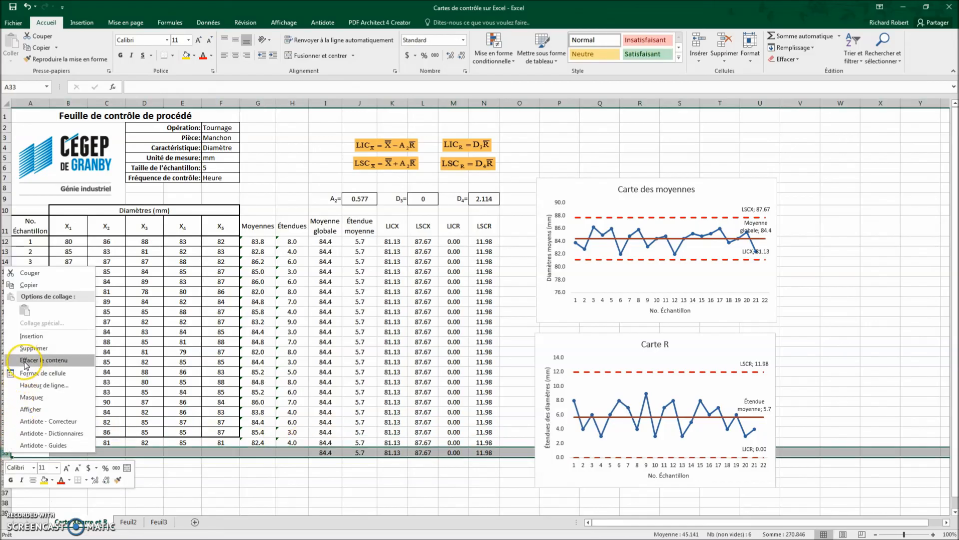
click(36, 339)
click(35, 452)
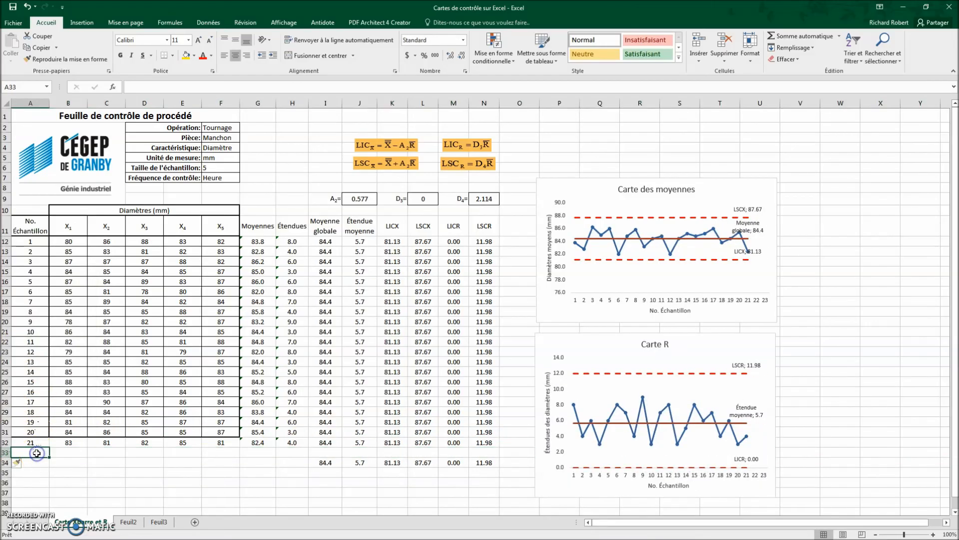
text(22)
key(Tab)
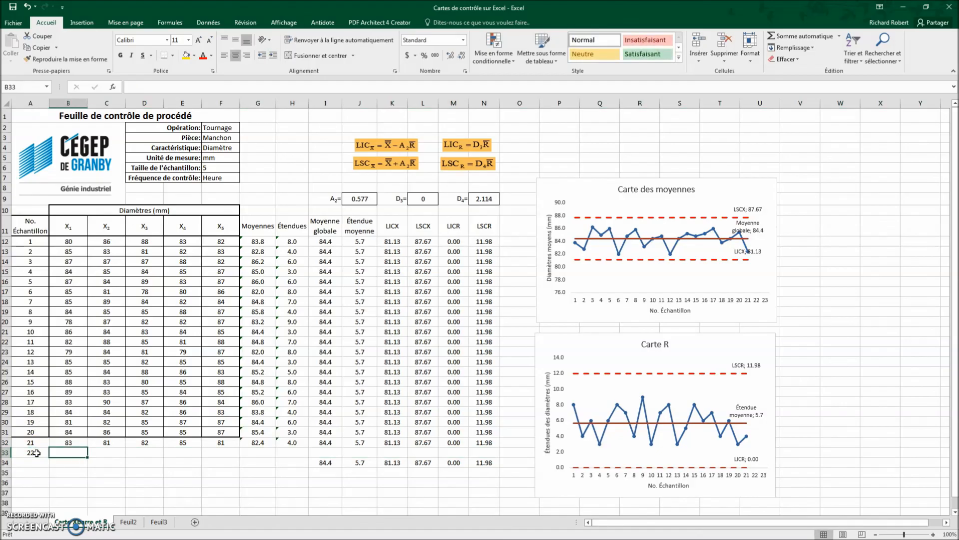
Step: Enter the diameters 85, 84, 85, 83 and 81 for sample 22 and fill the formulas in I32:N32 down to row 33
text(85)
key(Tab)
text(8)
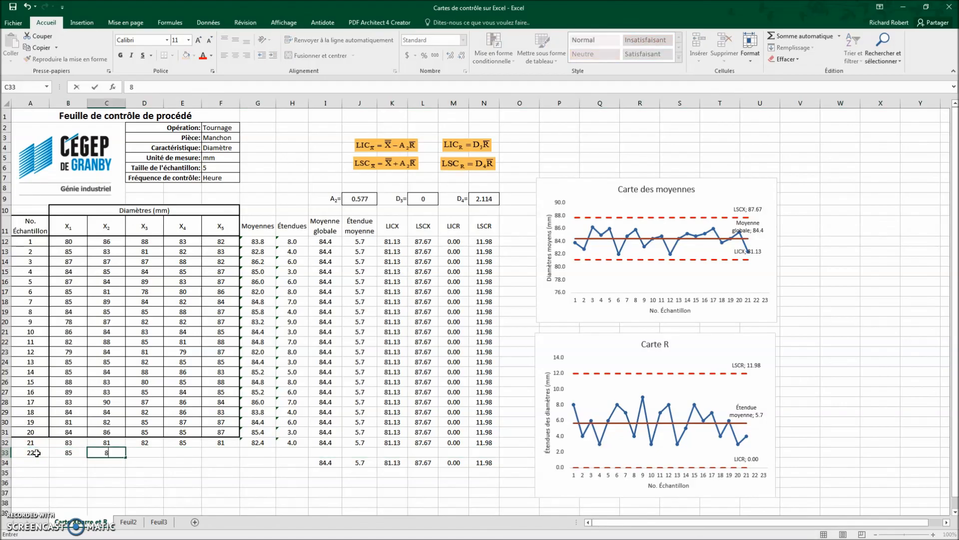
key(Tab)
text(85)
key(Tab)
text(83)
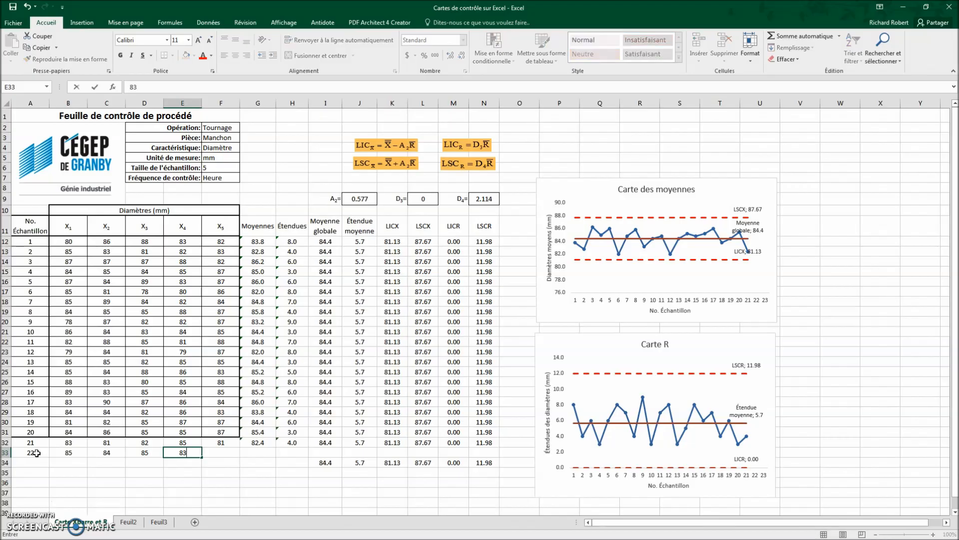
key(Tab)
text(81)
key(Tab)
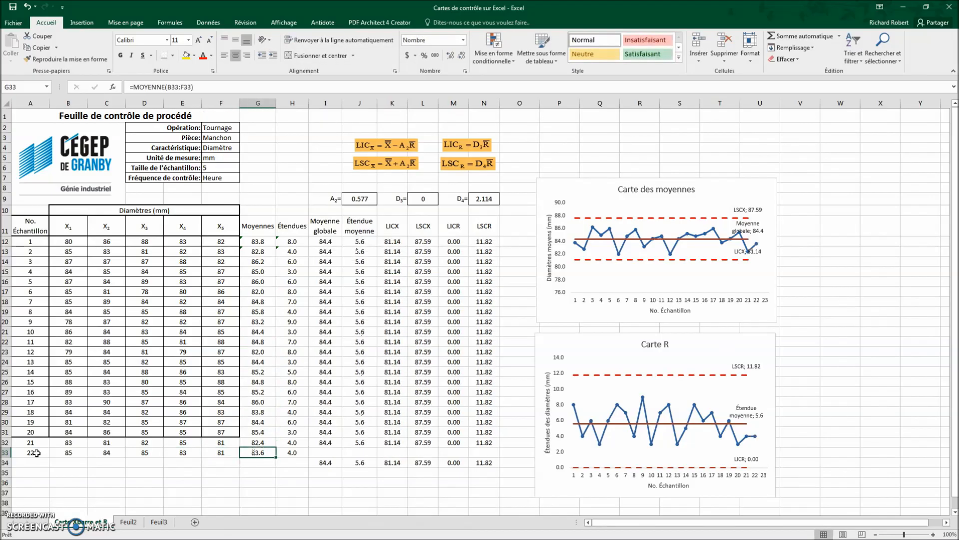
drag(324, 442, 496, 453)
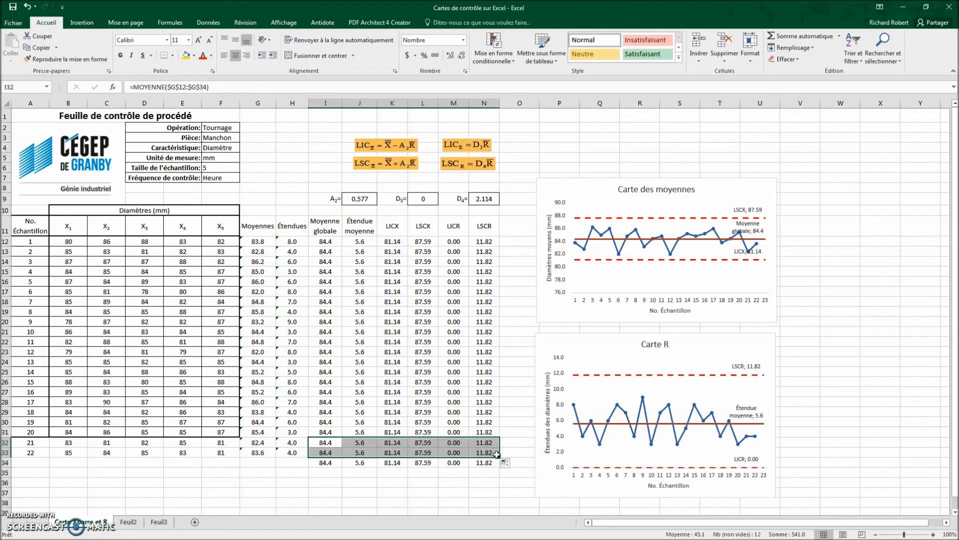